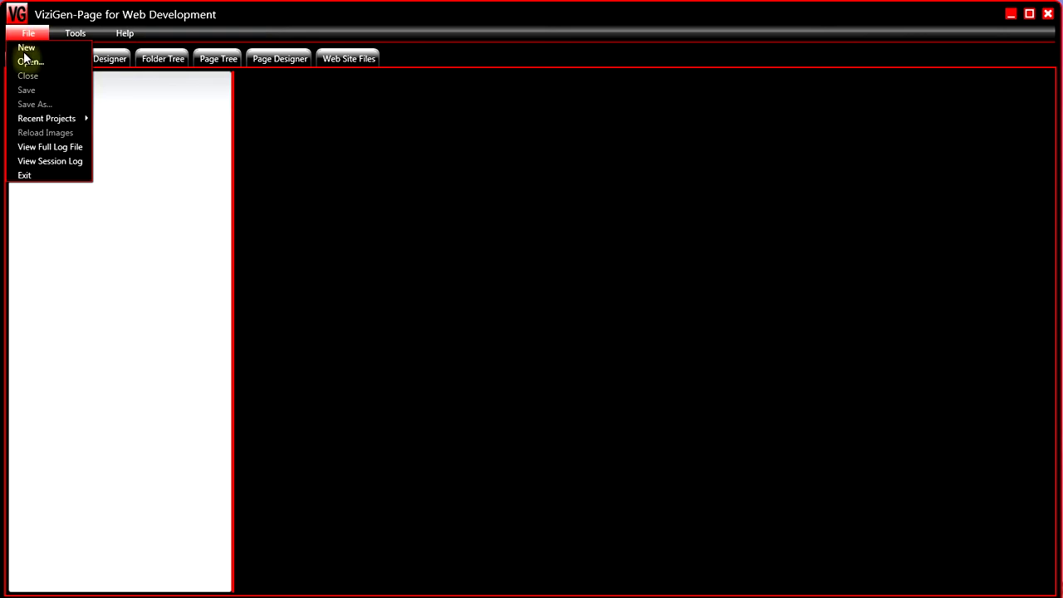
Open the recent project C:\KGSR\KGSR_096.vgp and show its global definitions.
mouse_move(48, 120)
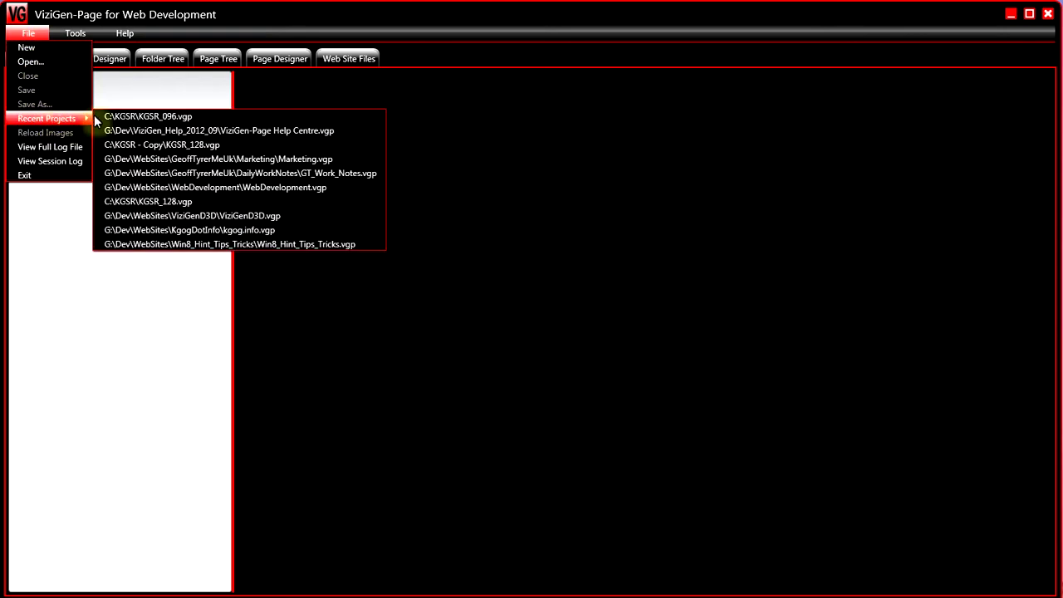
click(156, 117)
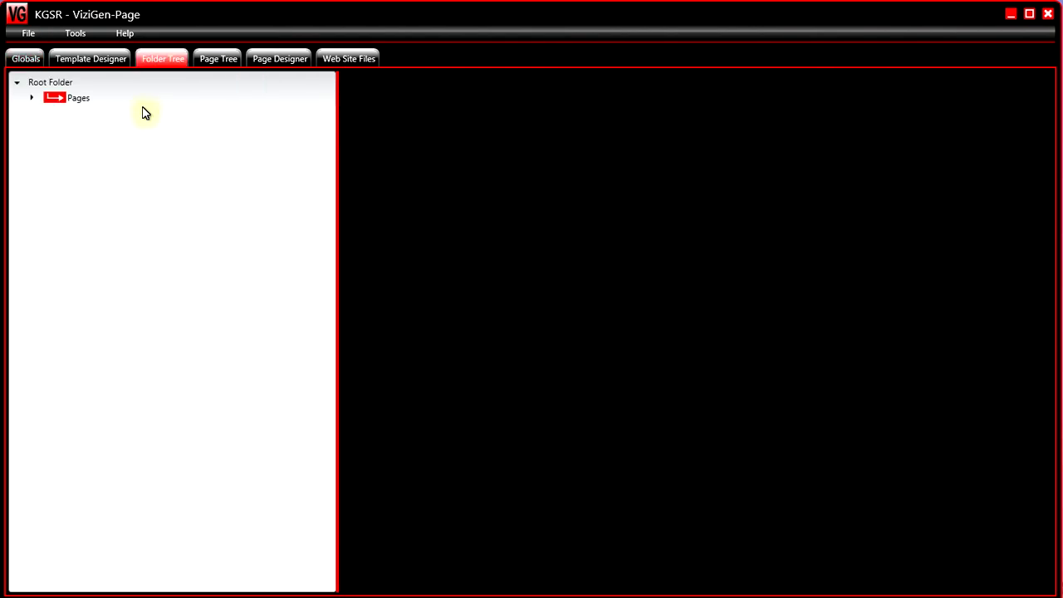
click(27, 60)
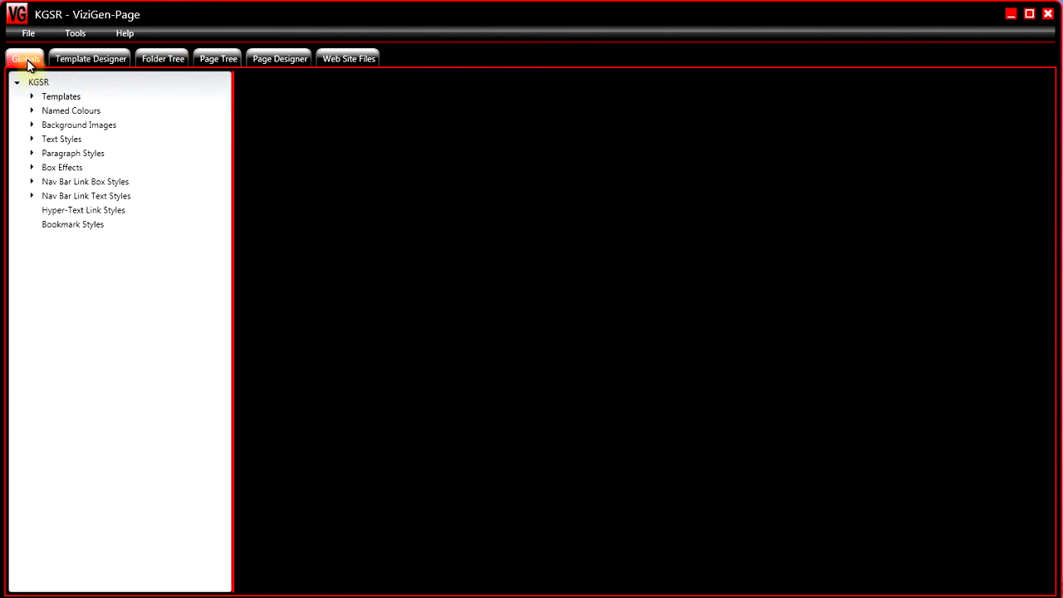
Examine the Dark Blue named colour, the Dark Blue text style and the Pale Blue Text paragraph style.
click(32, 111)
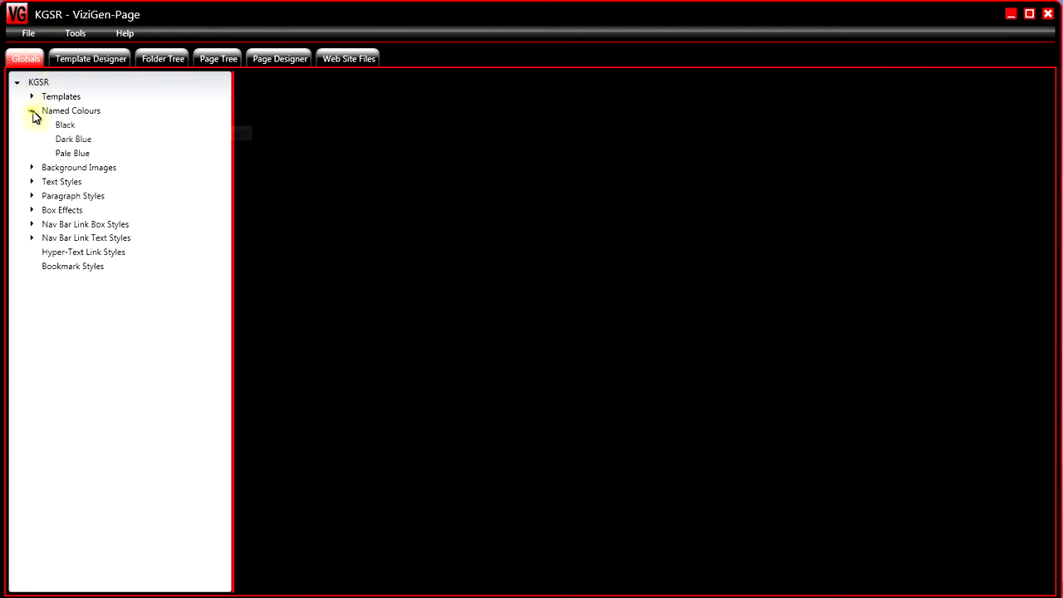
click(68, 140)
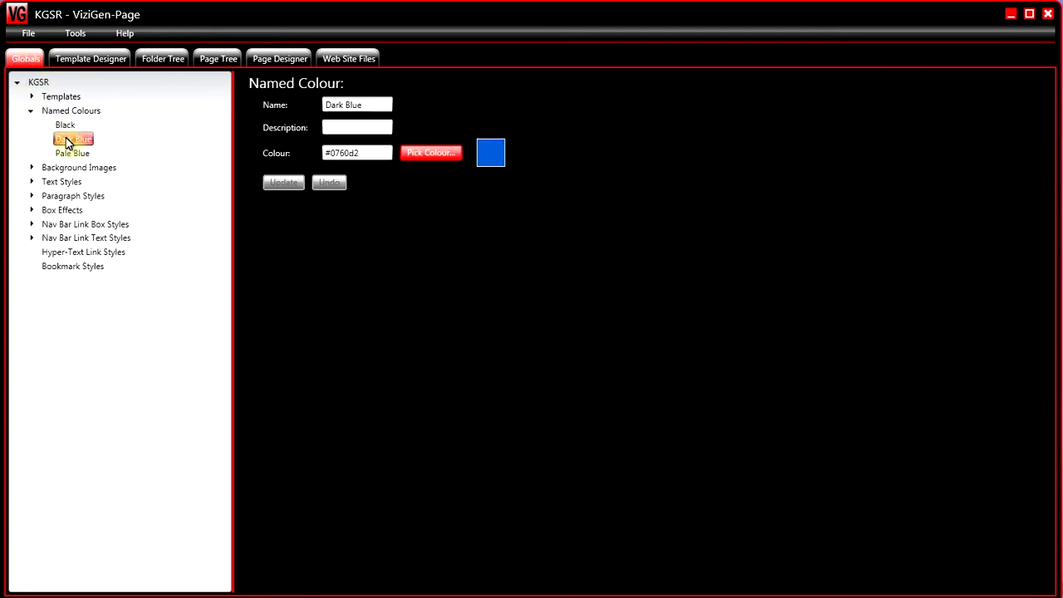
click(33, 183)
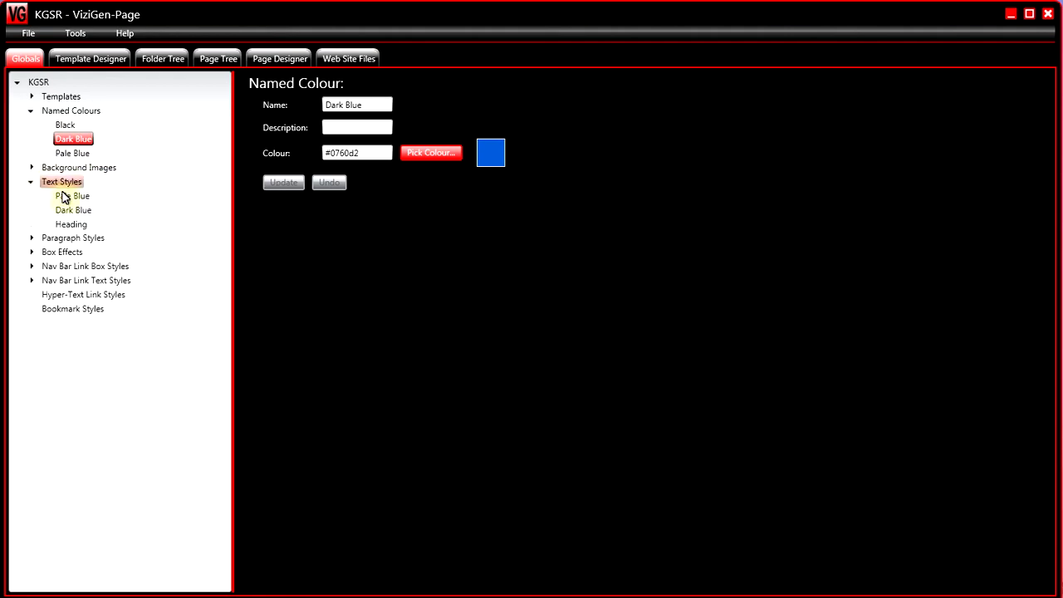
click(68, 211)
click(32, 238)
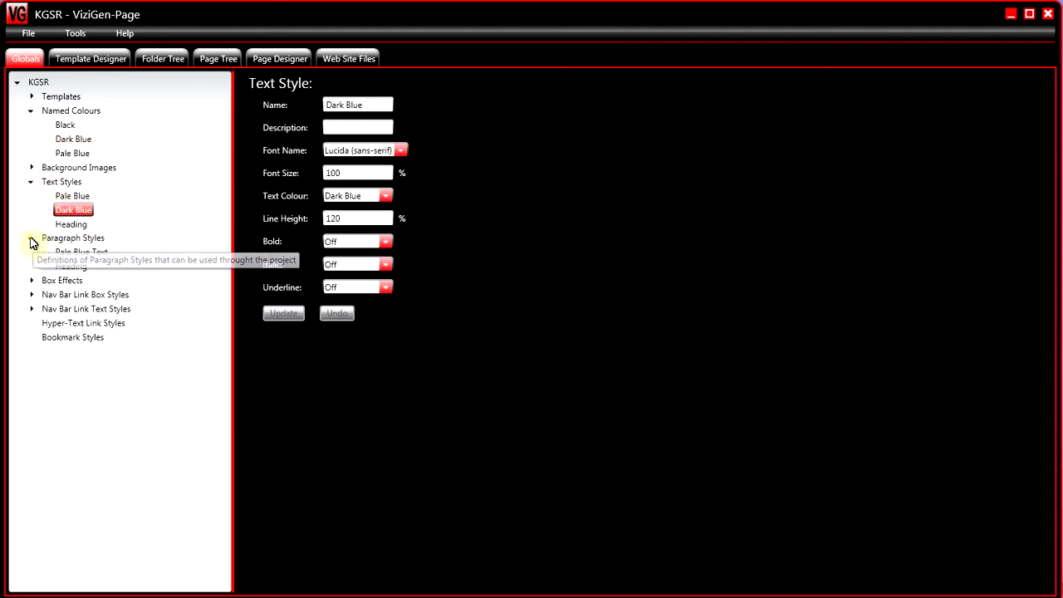
click(63, 254)
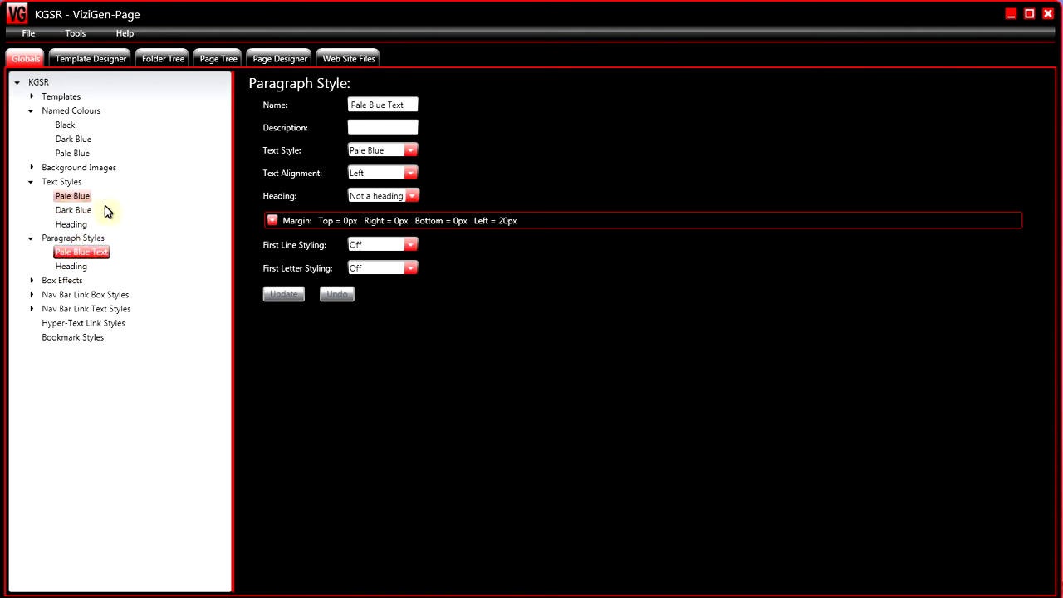
click(73, 212)
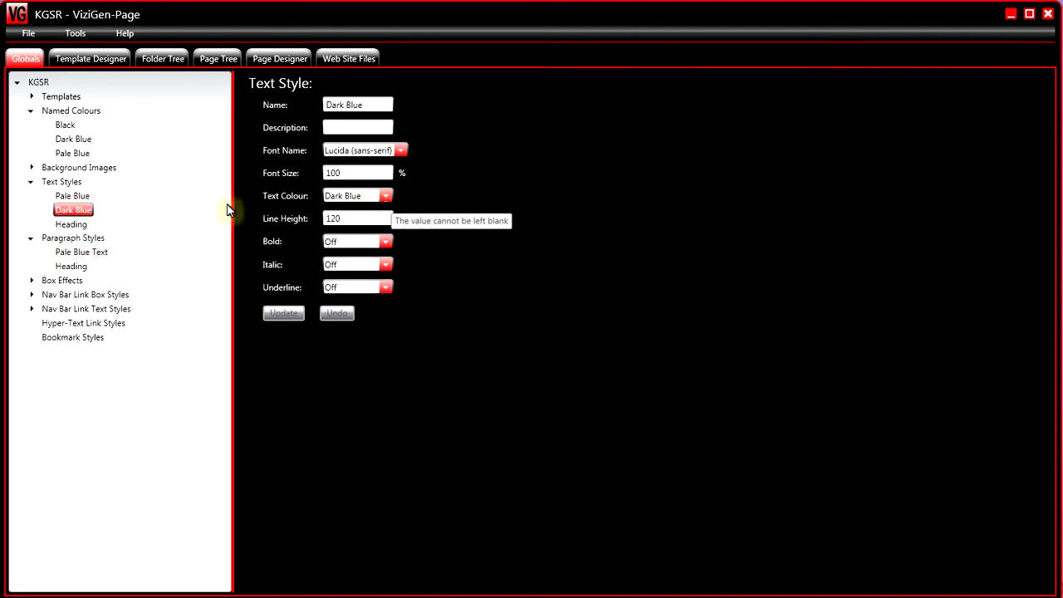
click(73, 254)
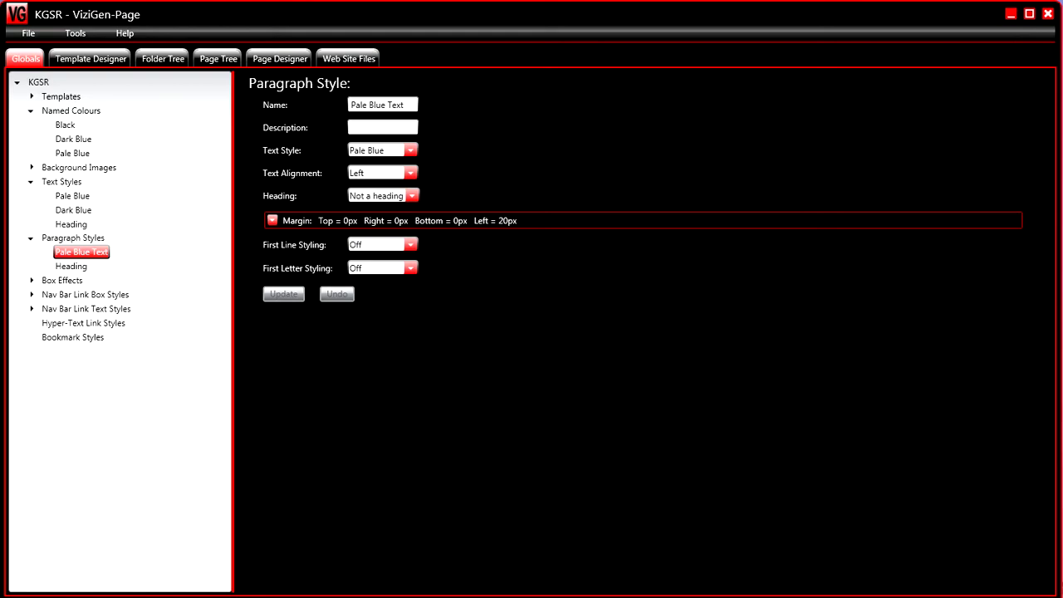
View the Resort template, then select the Archaeology page and open it for design.
click(73, 59)
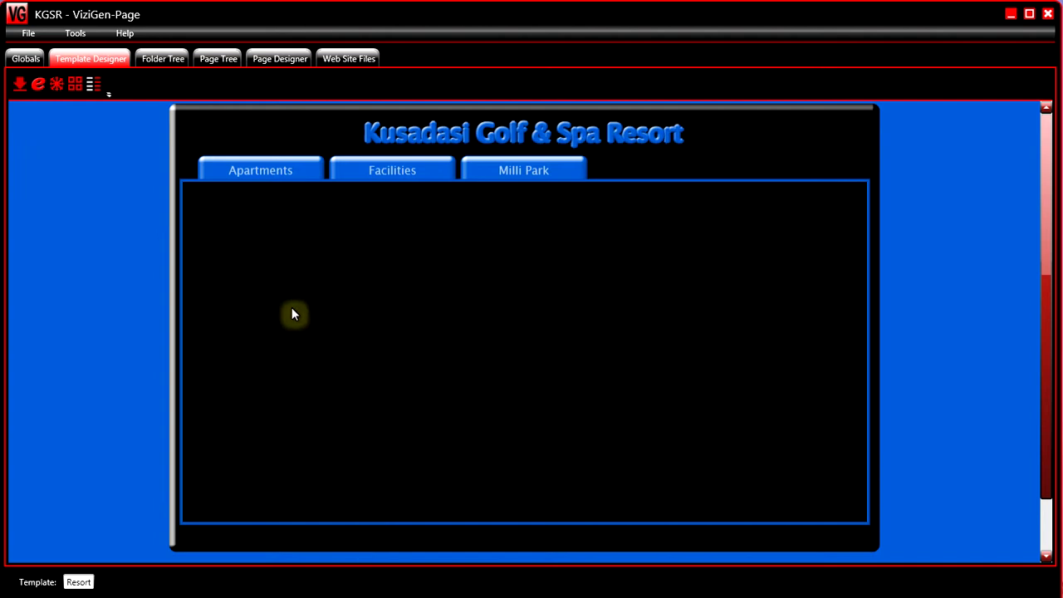
click(166, 60)
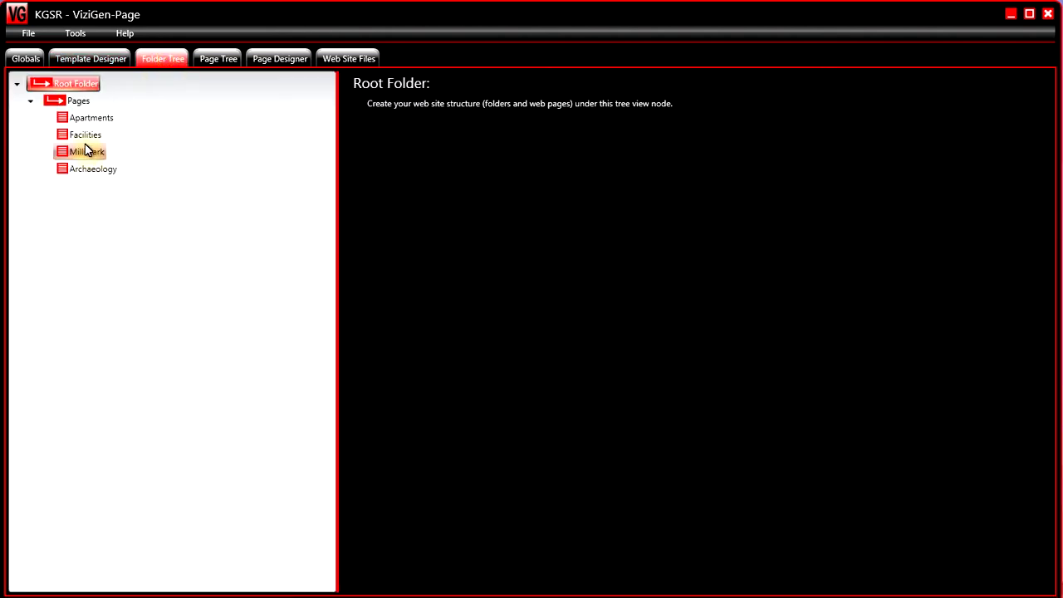
click(87, 168)
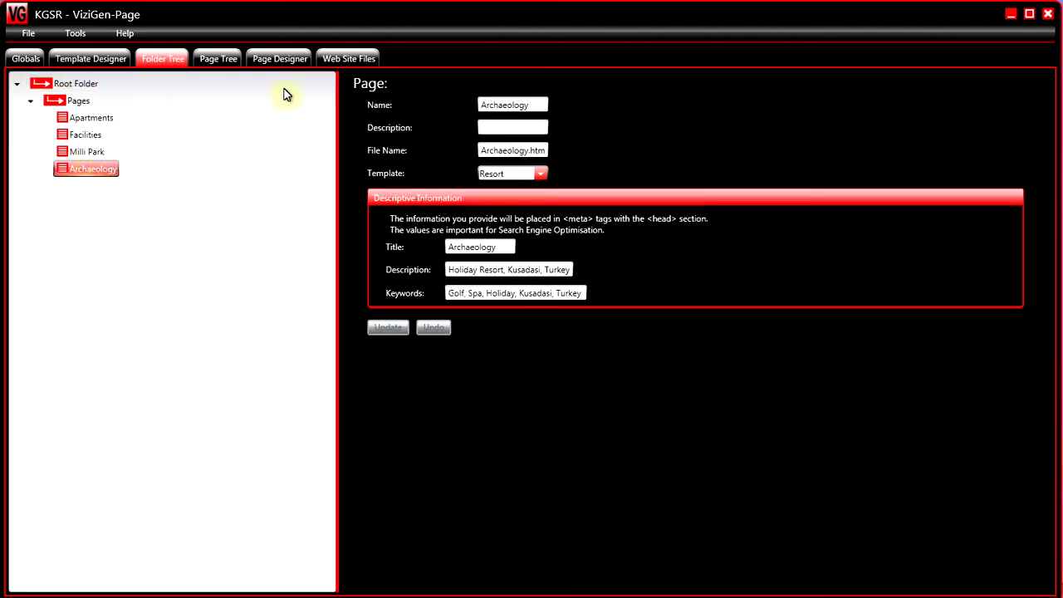
click(292, 62)
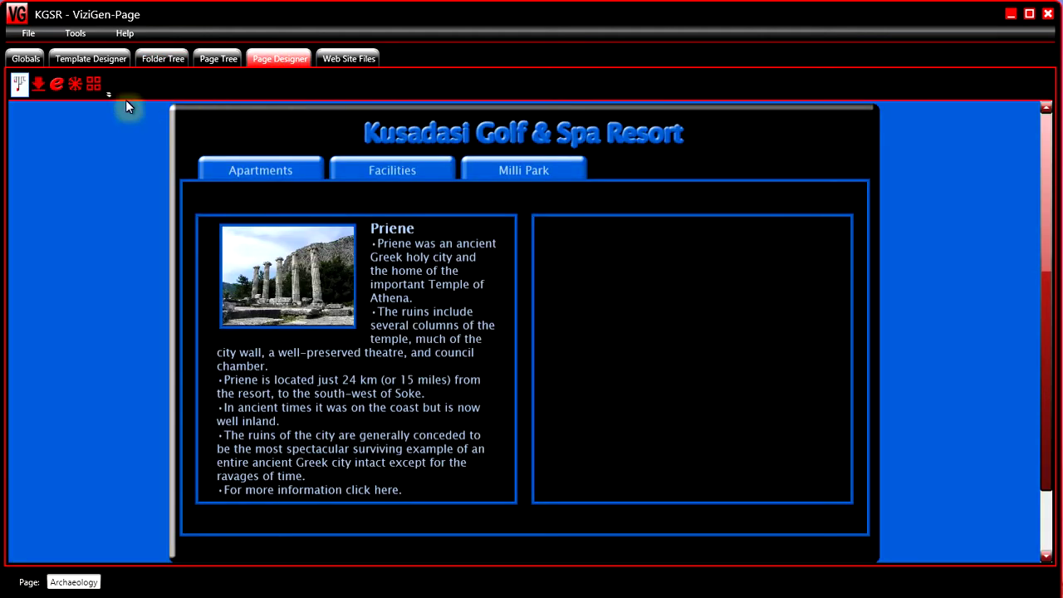
Select the empty Right Text Box on the Archaeology page and enter "Miletus" as its first line.
click(38, 86)
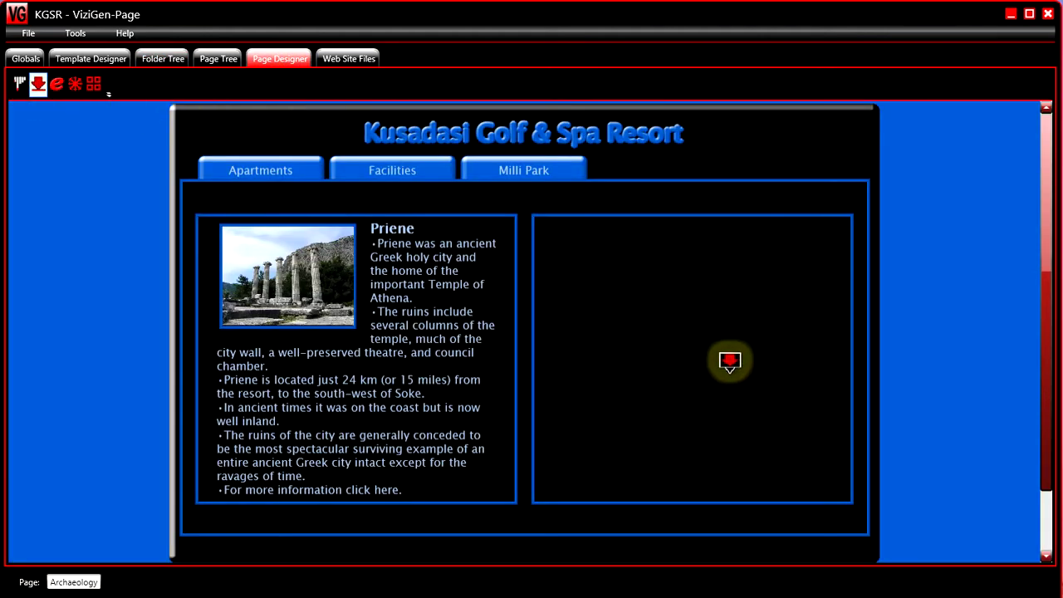
click(719, 351)
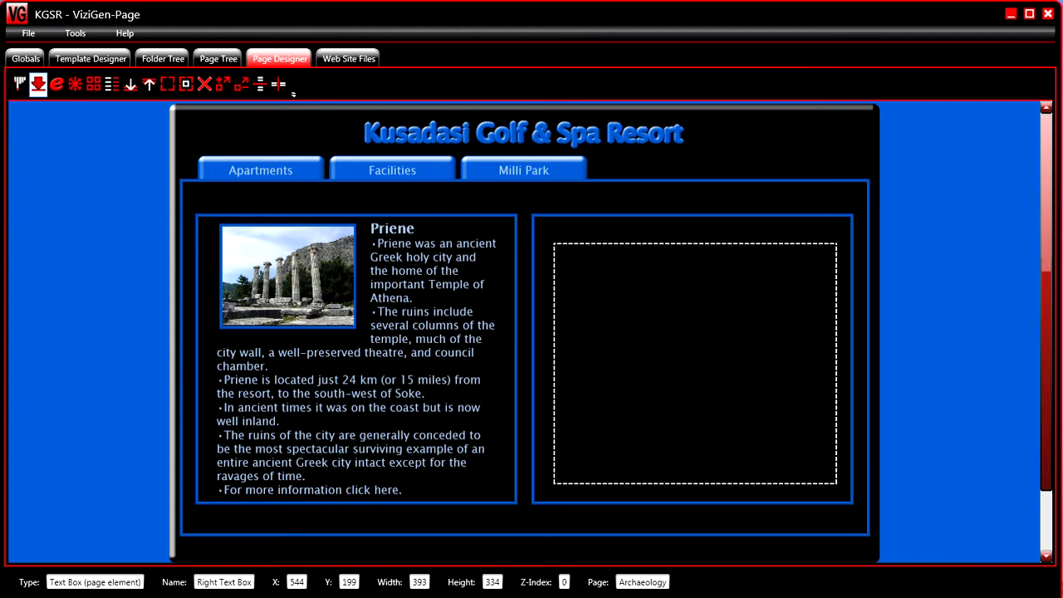
click(617, 376)
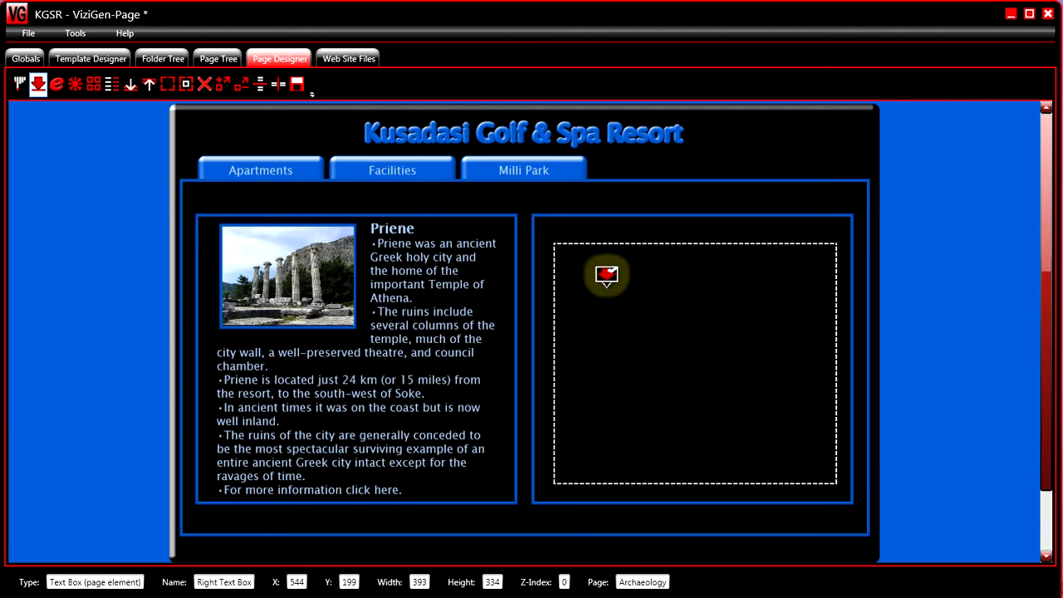
click(57, 84)
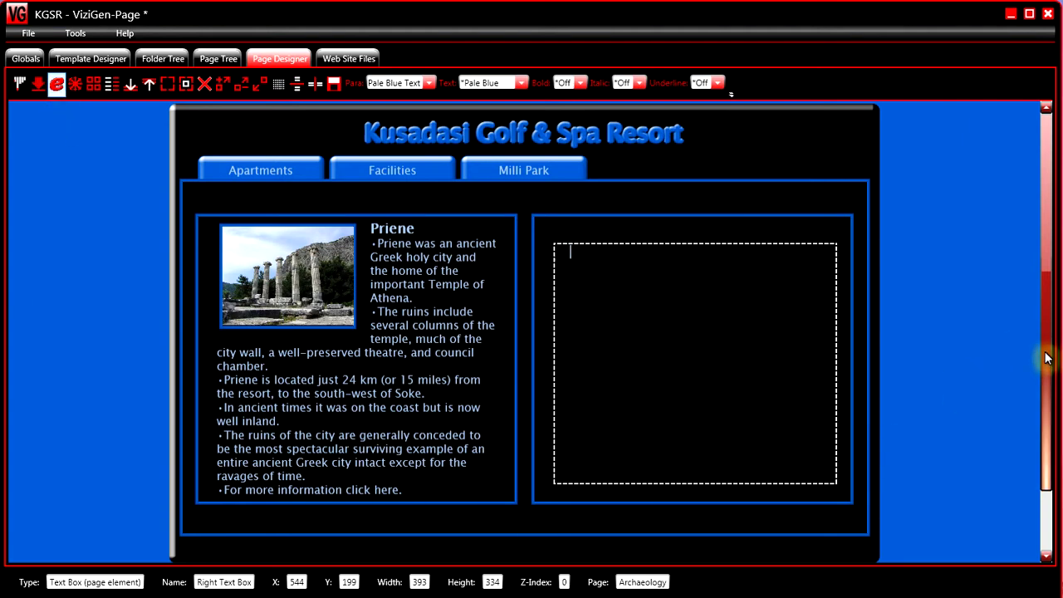
text(Miletus)
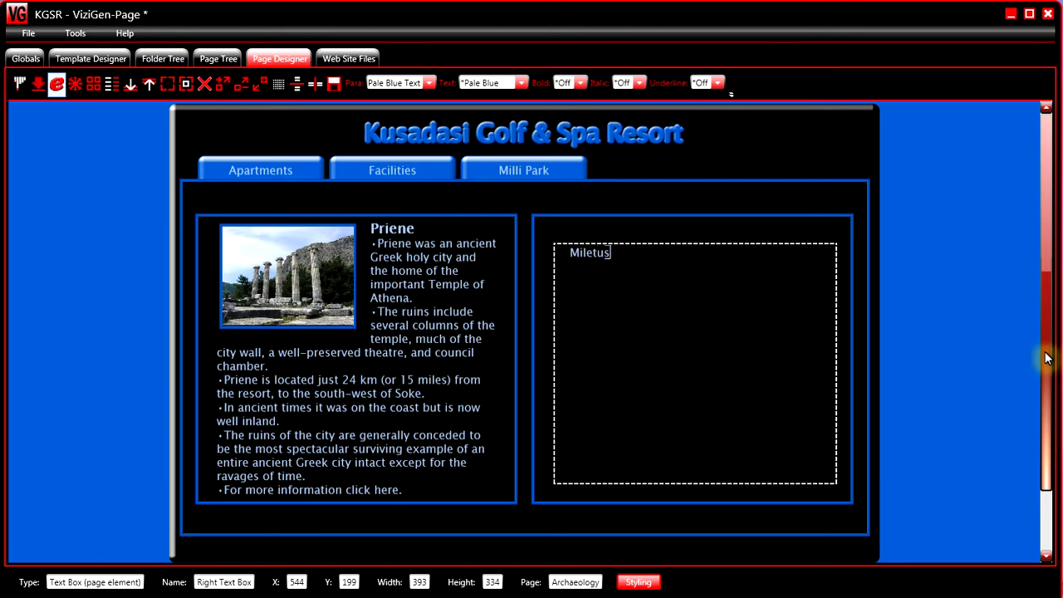
key(Return)
Write below the title: "Miletus was an ancient Greek city which in the 6th centruy BC was the place where Greece's philosophical and scientific tradition began.".
text(Miletus was an ancient Gre)
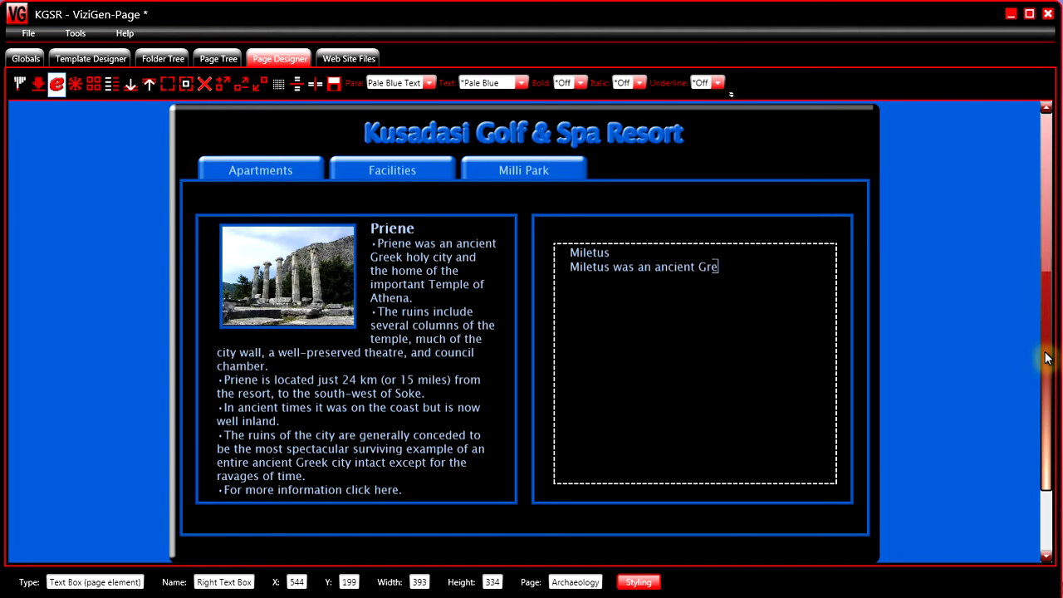
text(ek city which in the 6th C)
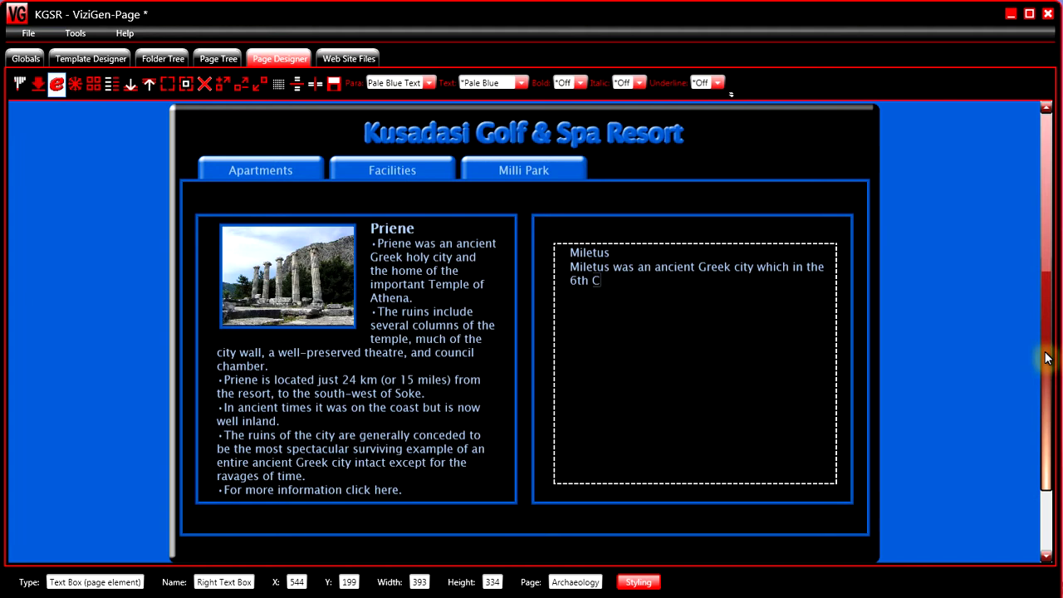
key(BackSpace)
text(centruy BC was the)
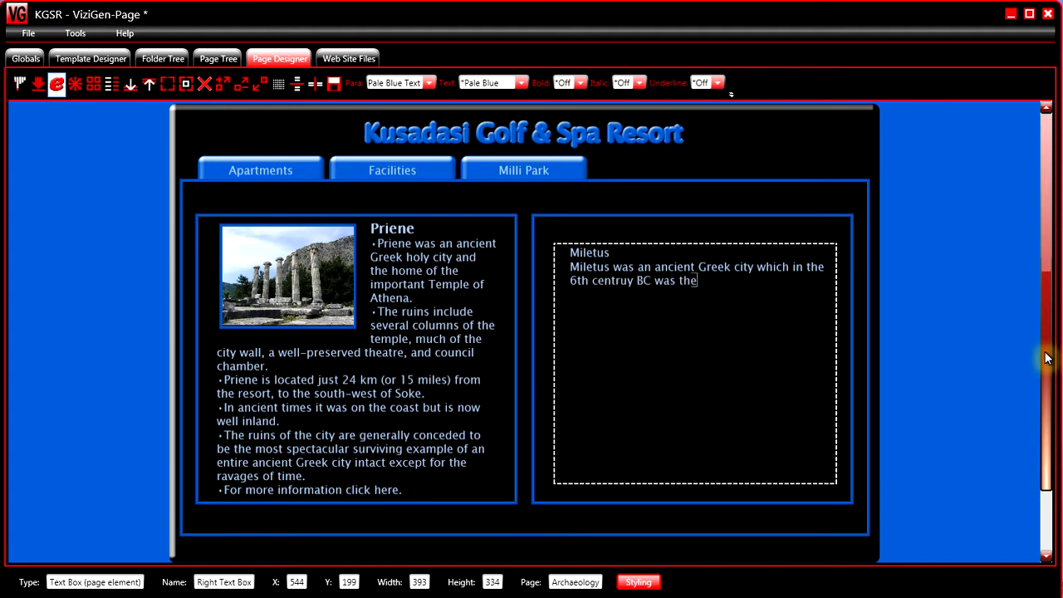
text( place where)
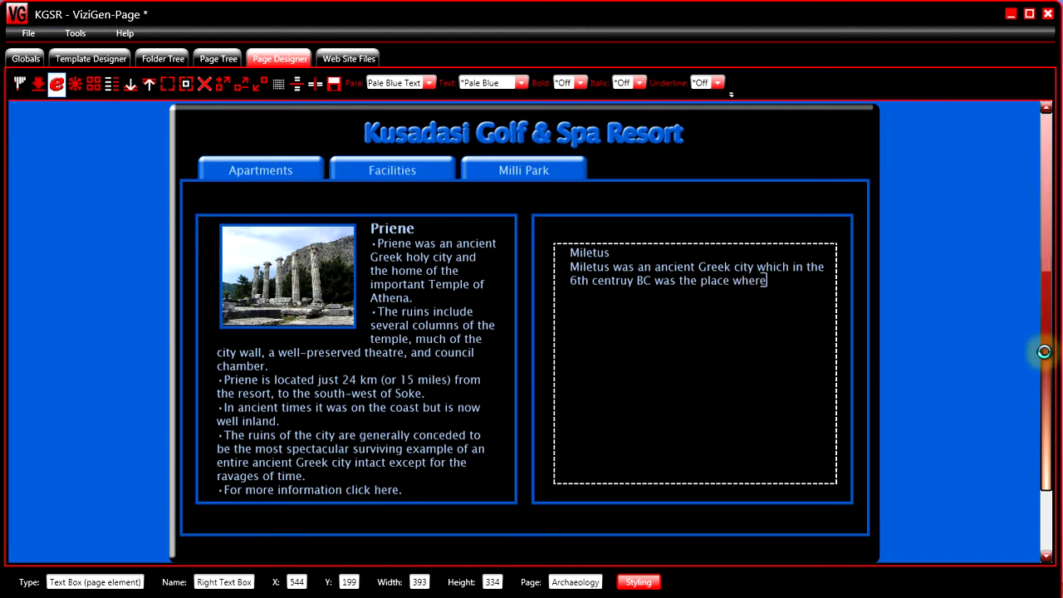
text( Greece's)
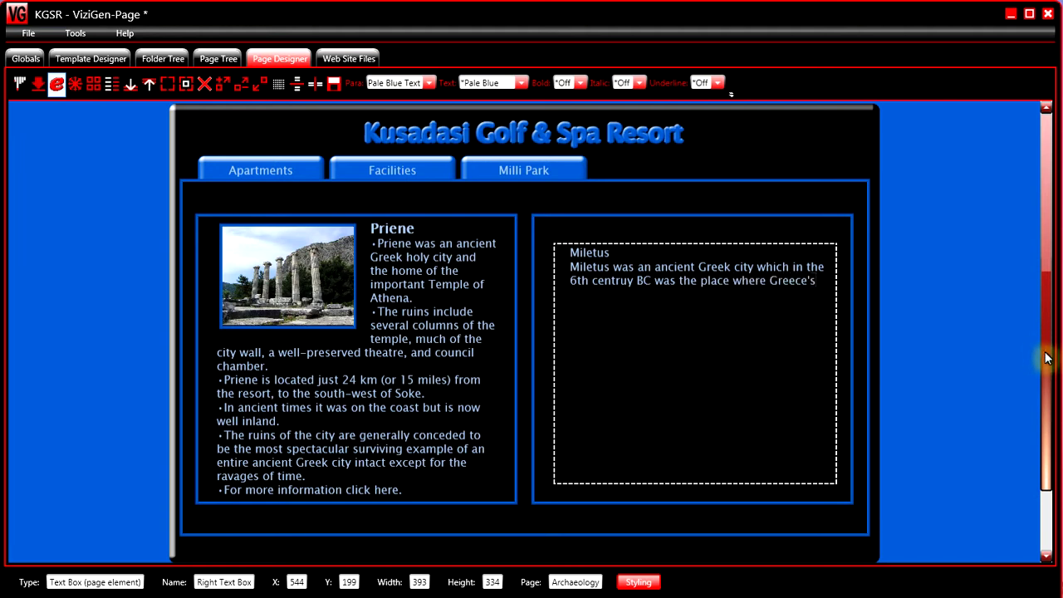
text( philosophical and scientific)
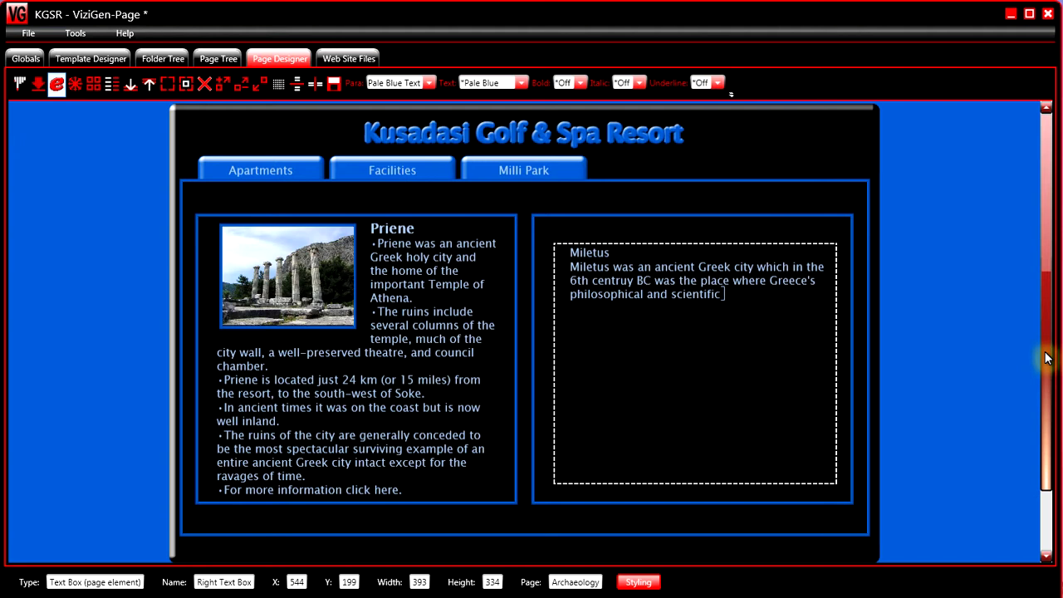
text( tradition bega)
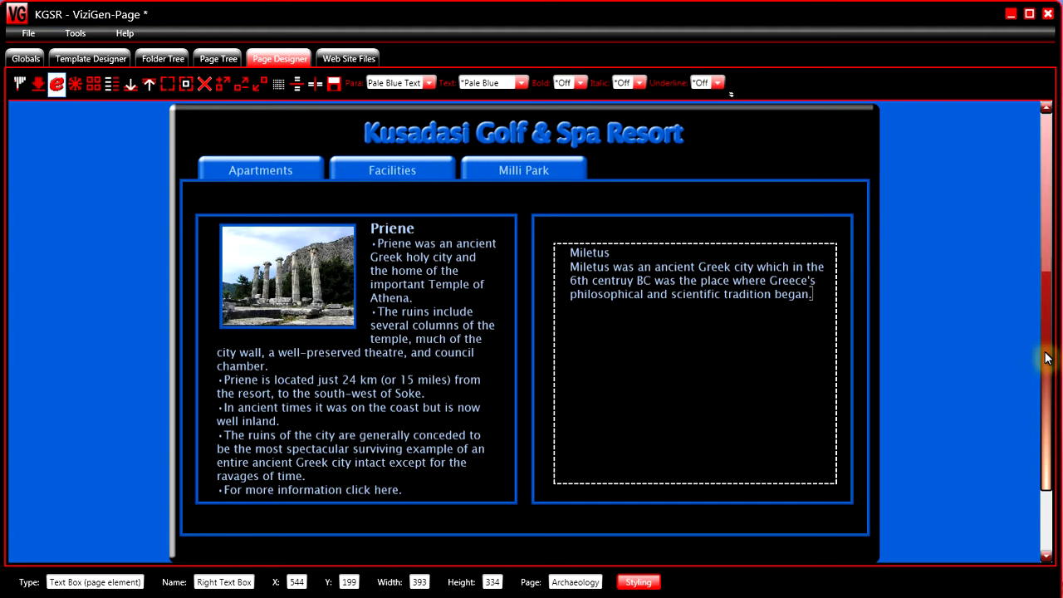
text(n.)
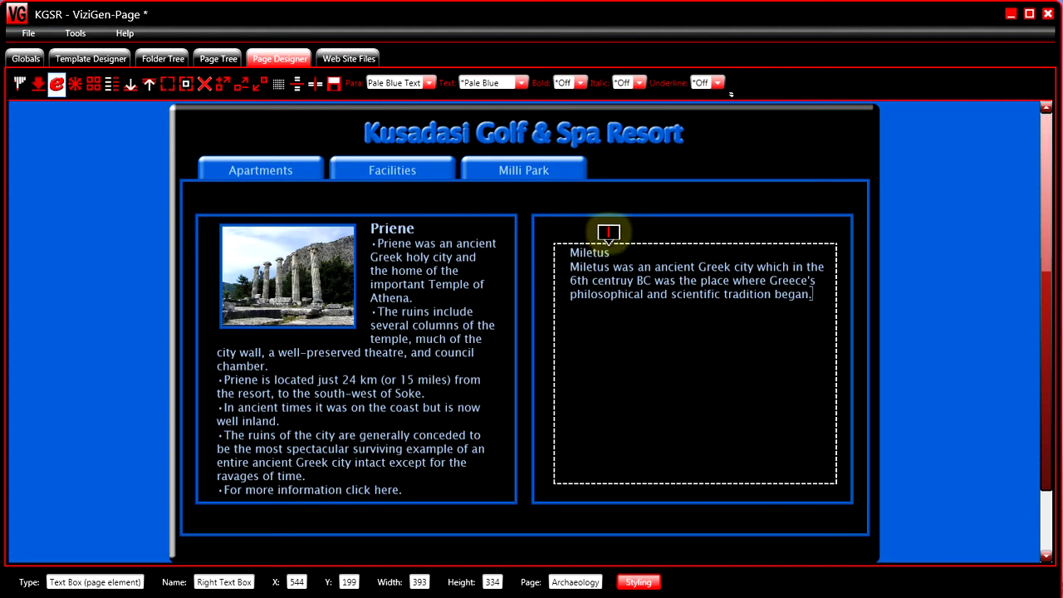
Apply the Heading paragraph style to the "Miletus" title line in the text box.
click(583, 245)
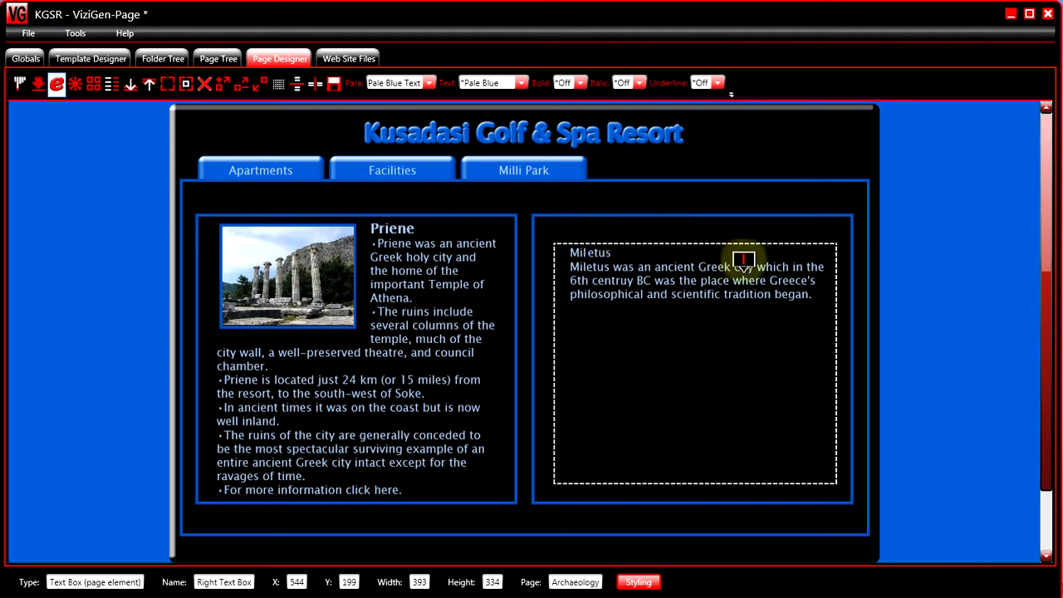
click(428, 85)
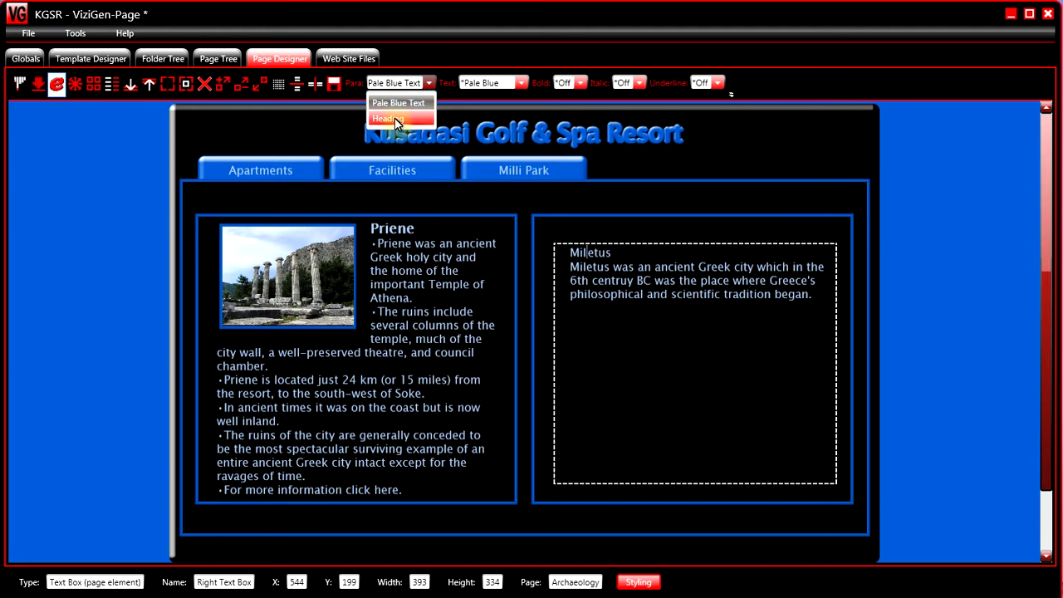
click(397, 119)
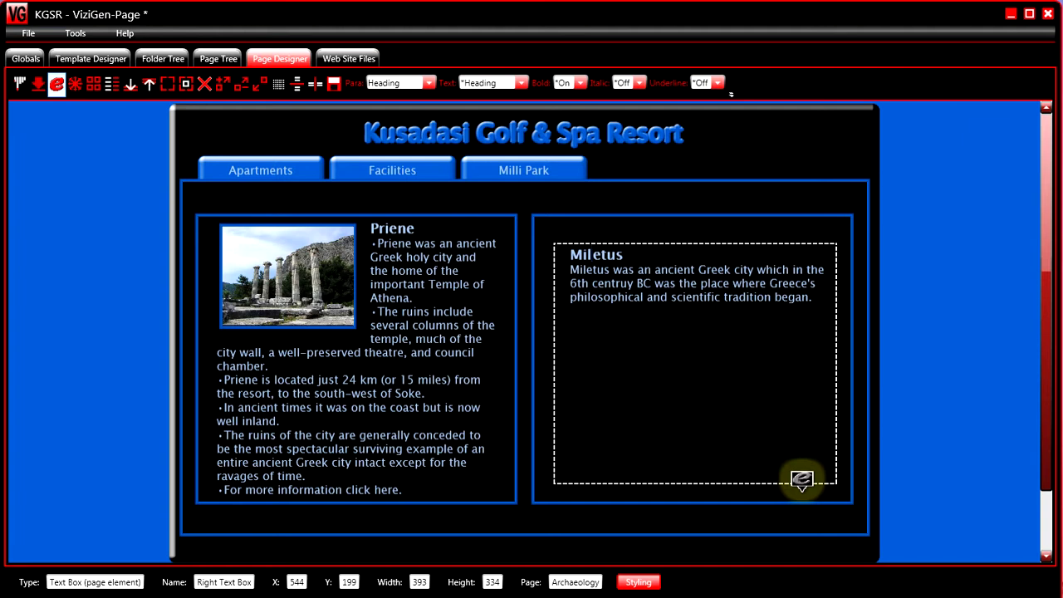
At the end of the body paragraph, add "This was call the Milesian school" in the Dark Blue text style.
click(677, 274)
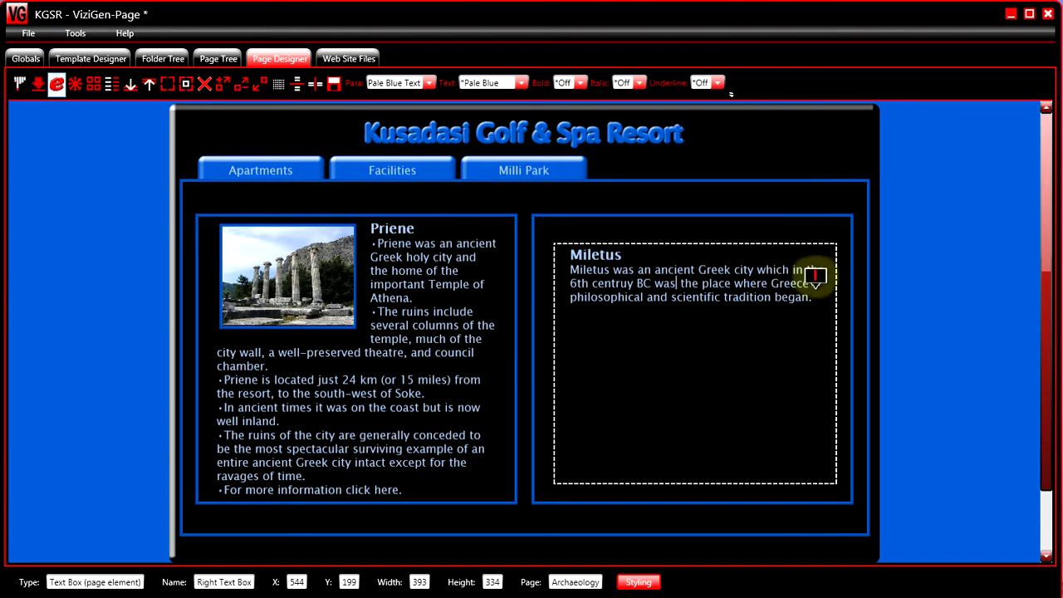
click(817, 294)
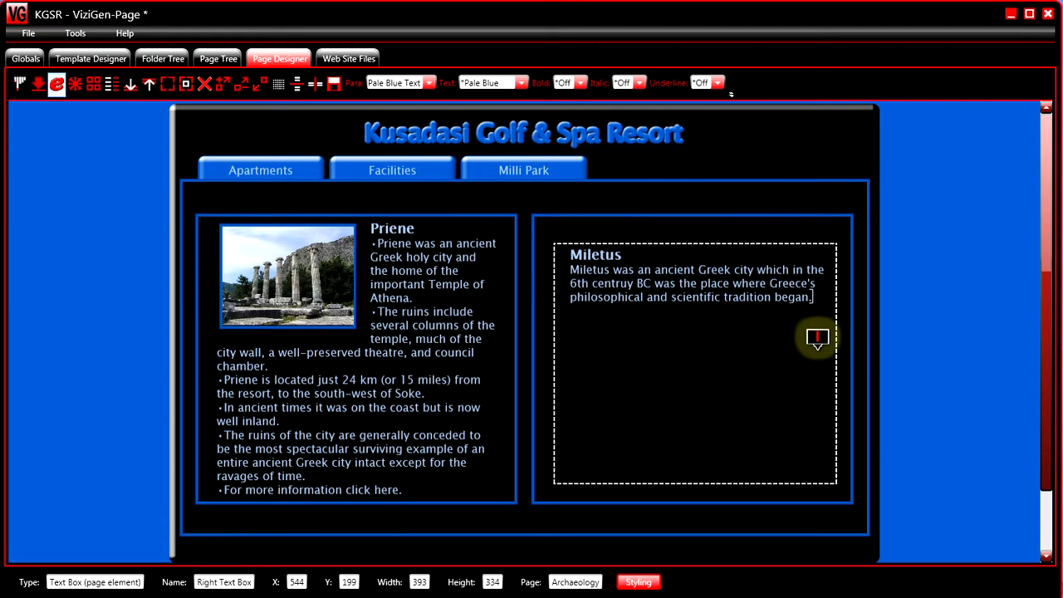
click(521, 82)
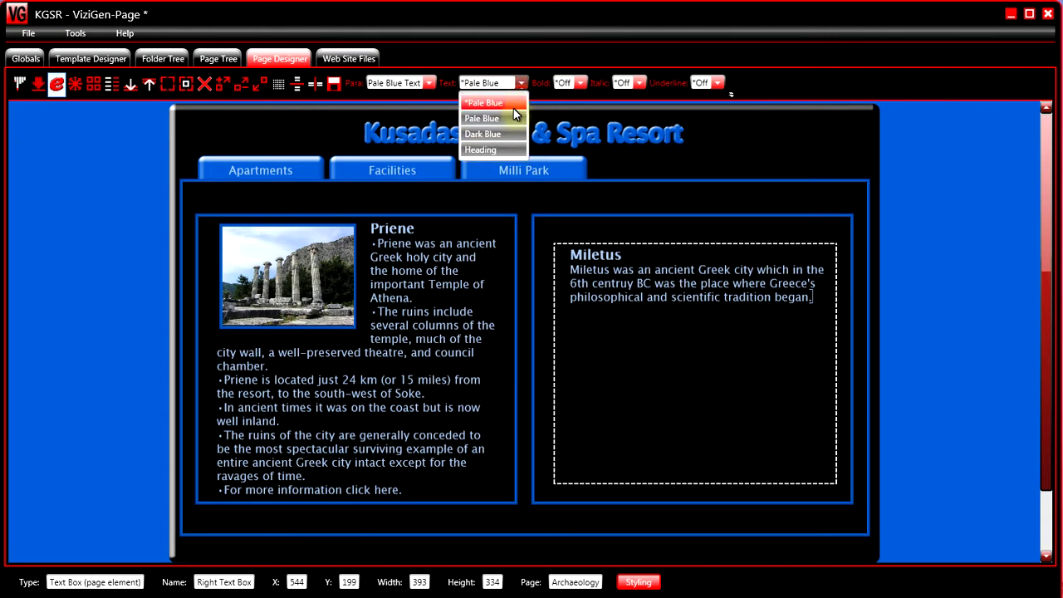
click(497, 133)
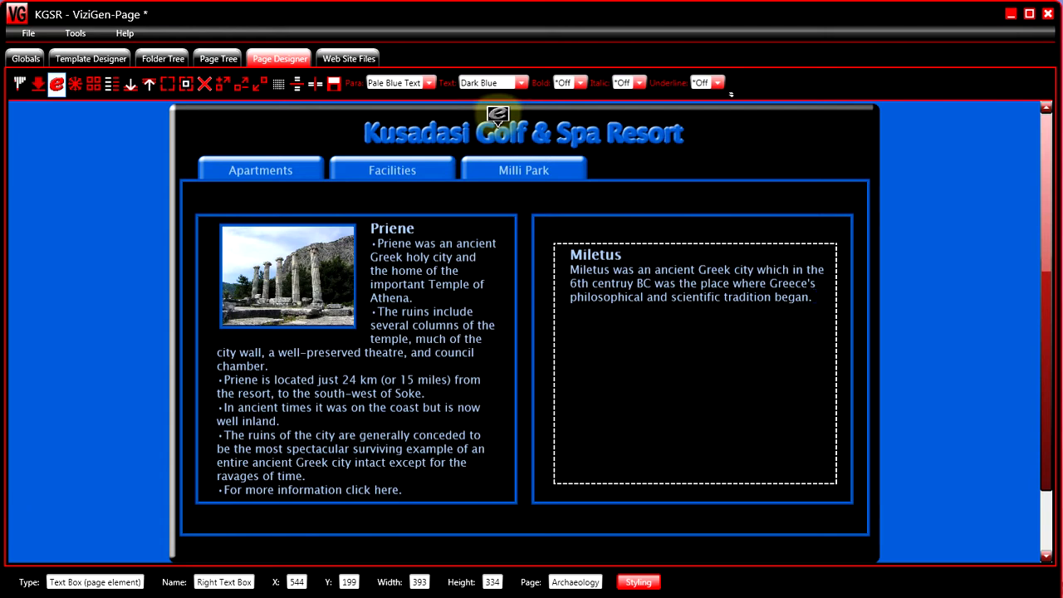
text(This was call the Milesian school)
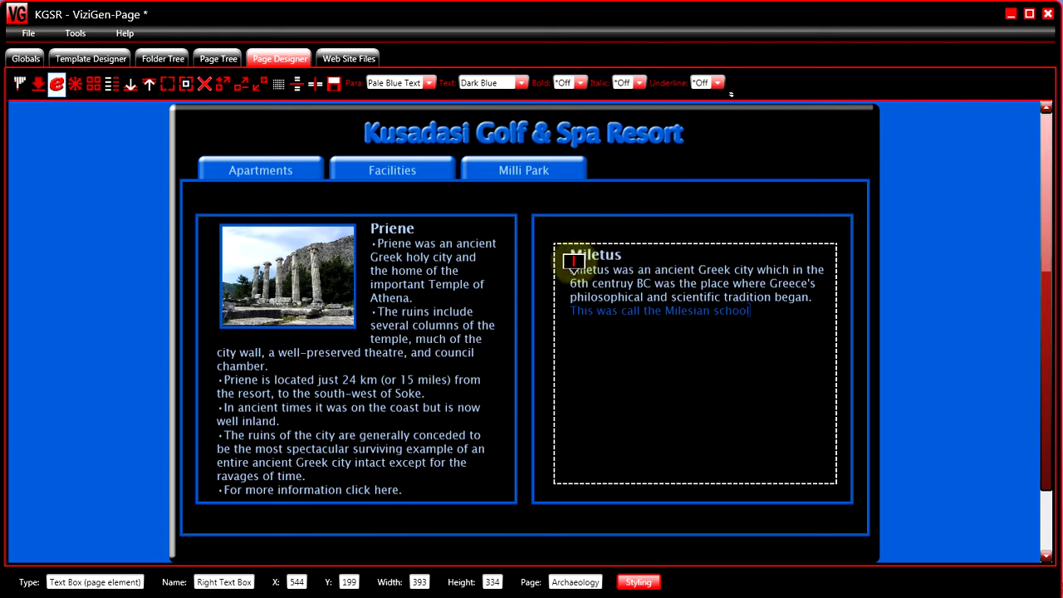
Apply the Dark Blue text style to "6th centruy BC" in the body paragraph.
drag(571, 263, 652, 268)
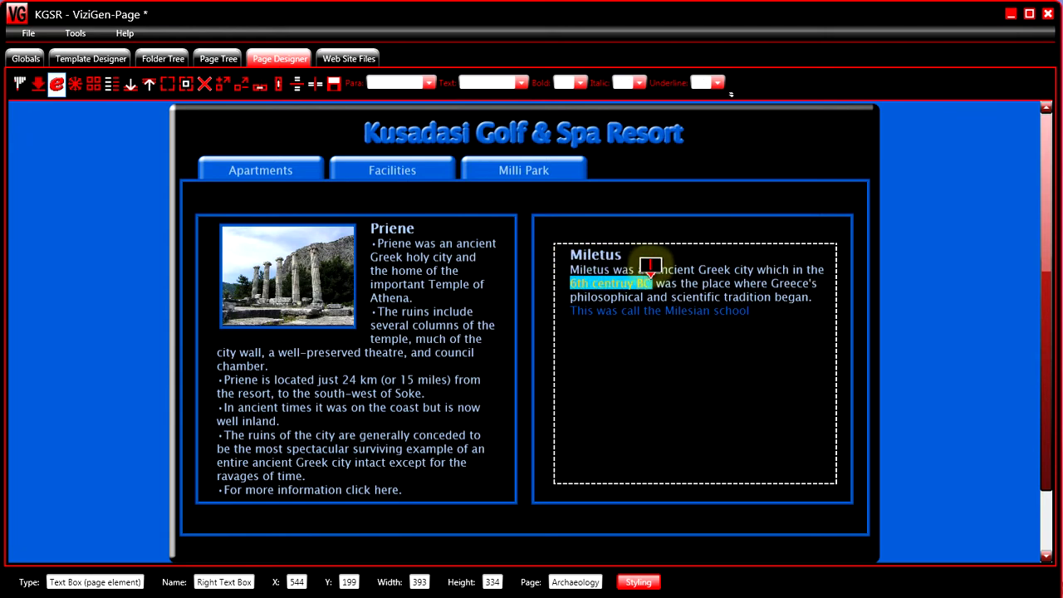
click(520, 82)
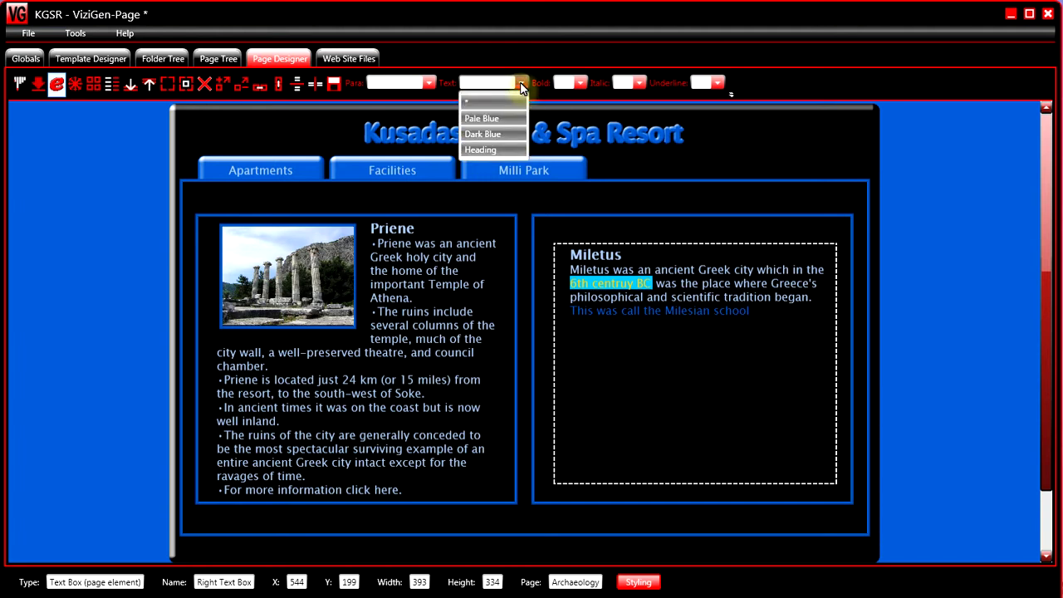
click(491, 136)
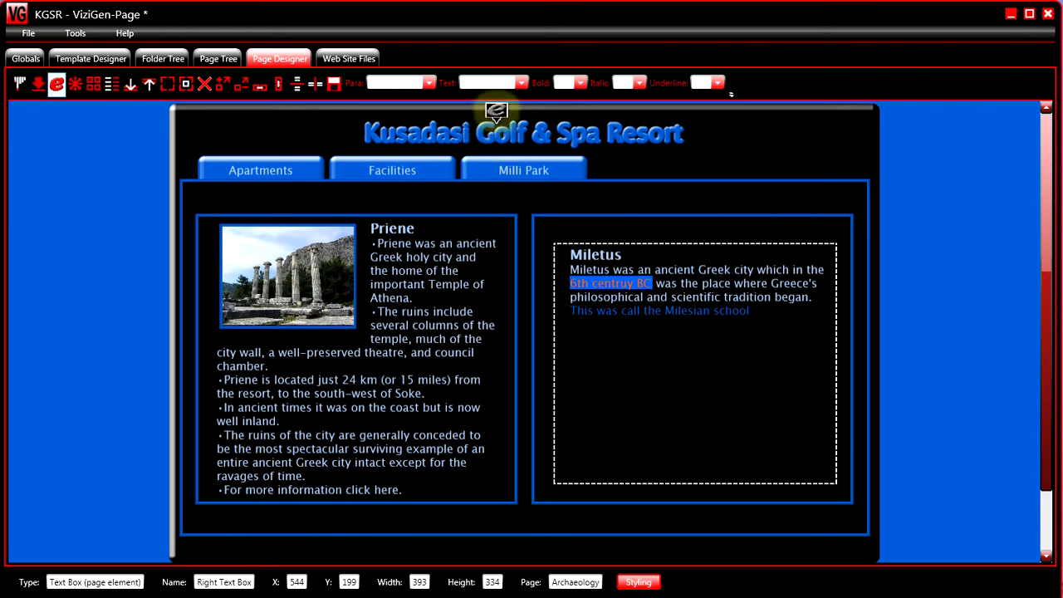
click(747, 269)
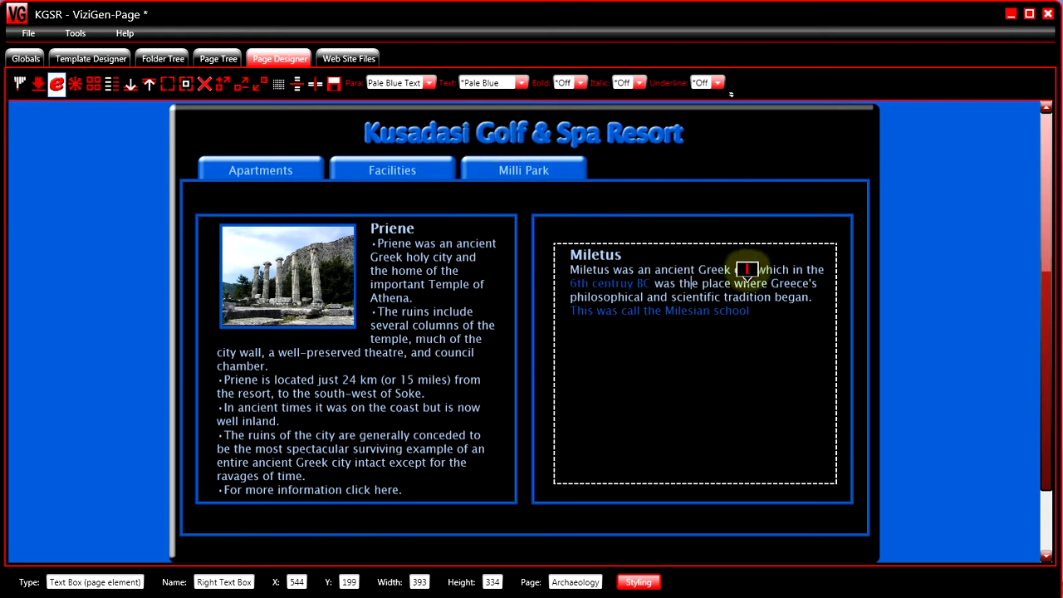
Reset the text style of "6th centruy BC" to the paragraph's default (*).
drag(569, 256, 651, 258)
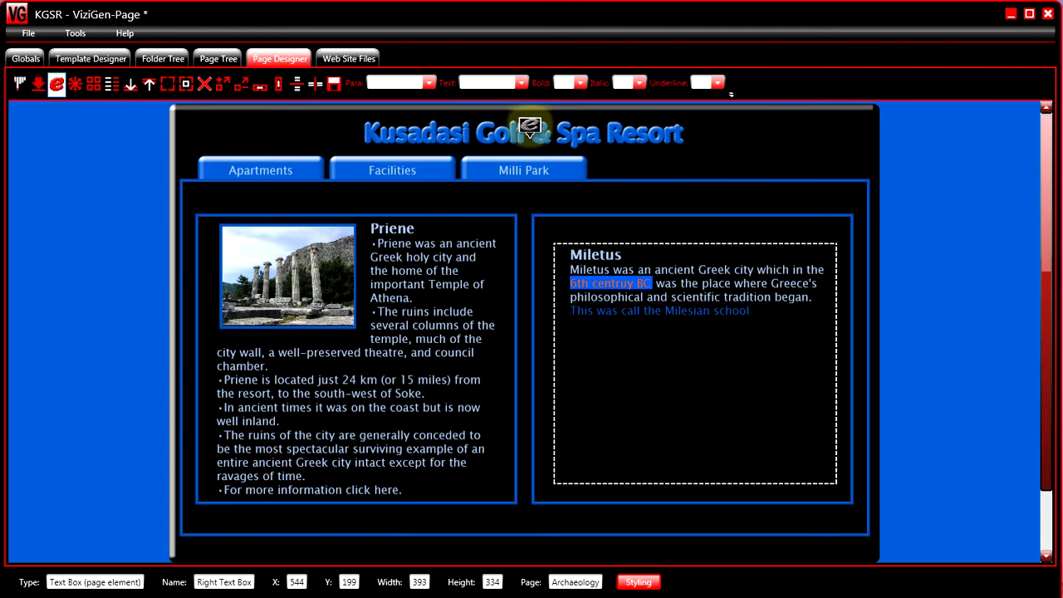
click(521, 82)
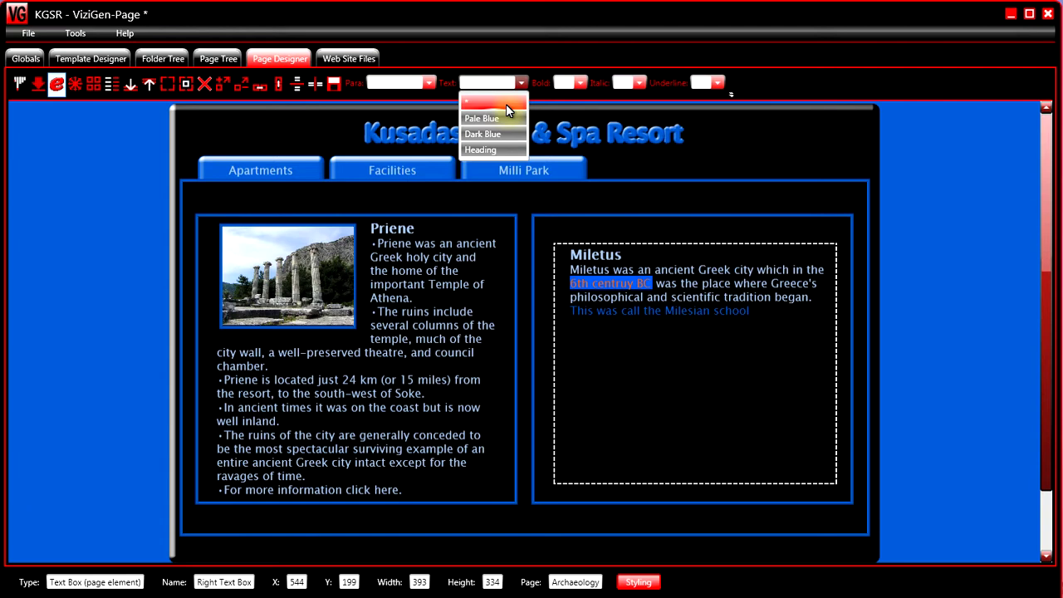
click(505, 104)
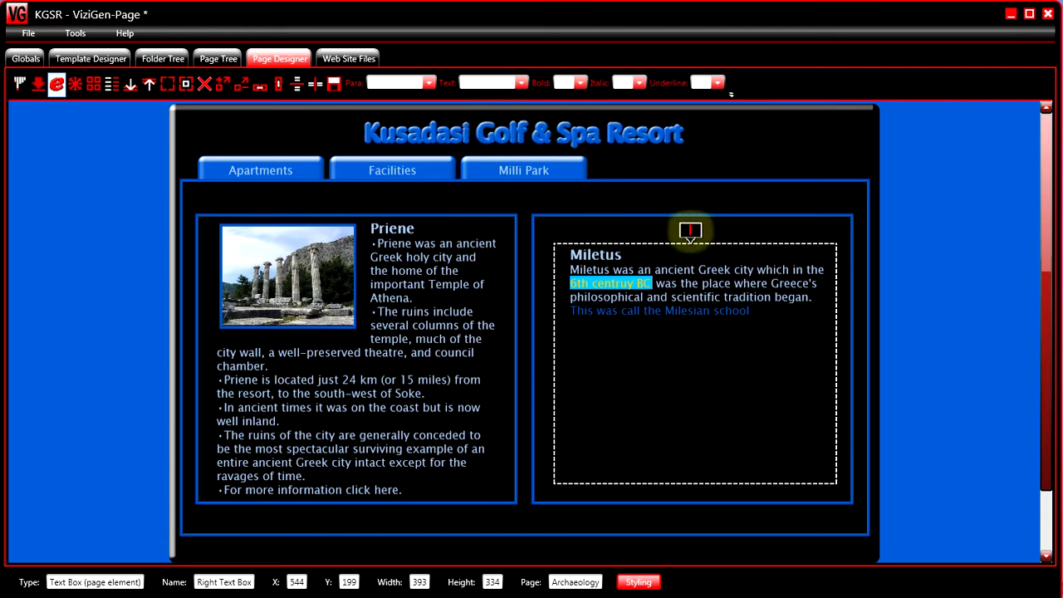
click(688, 258)
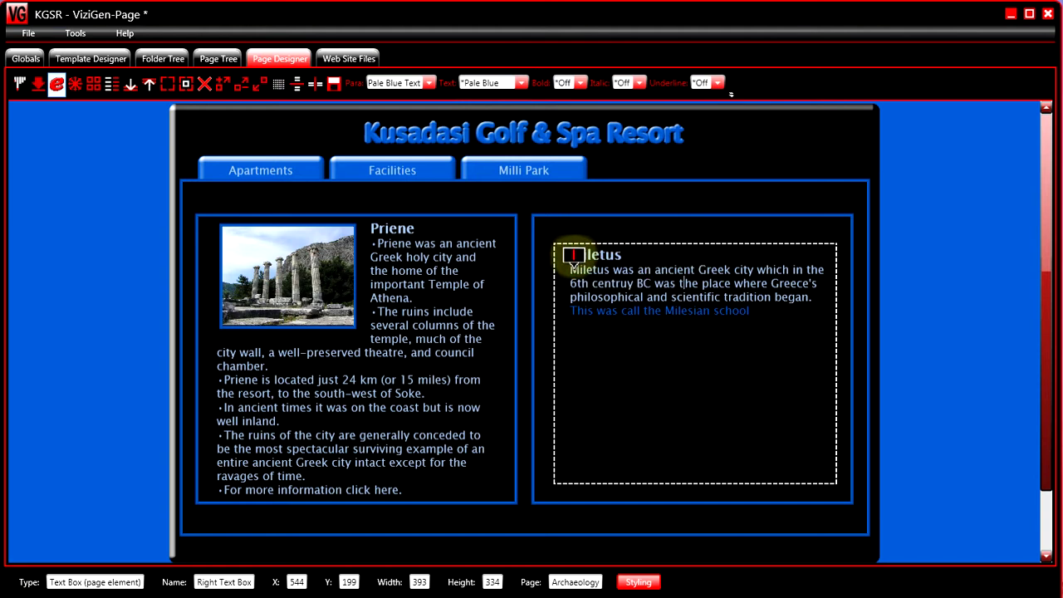
Turn italic on for "6th centruy BC" in the Miletus body paragraph.
drag(571, 255, 651, 262)
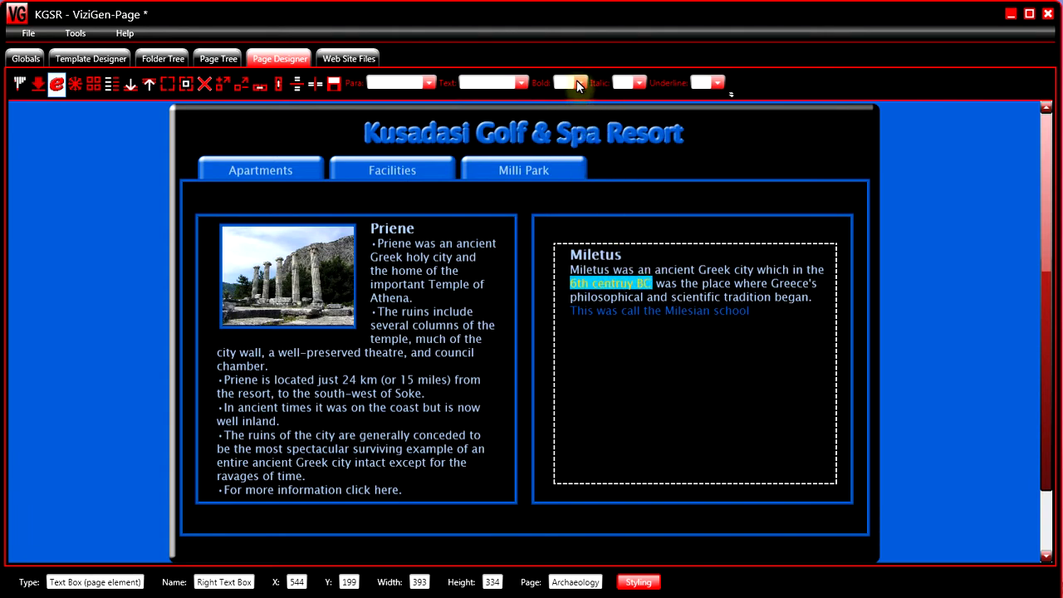
click(579, 83)
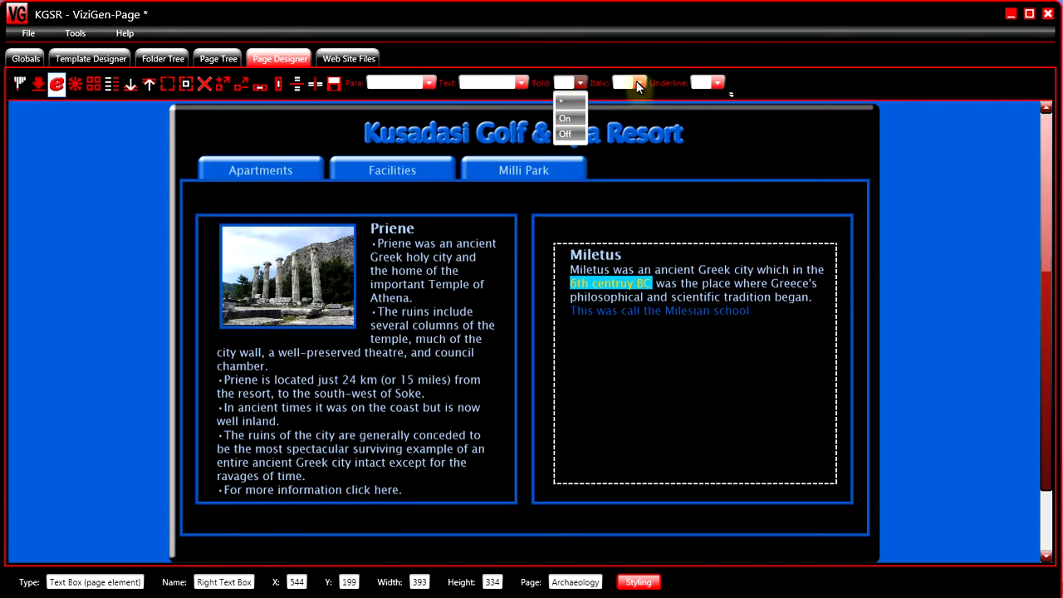
click(636, 80)
click(639, 82)
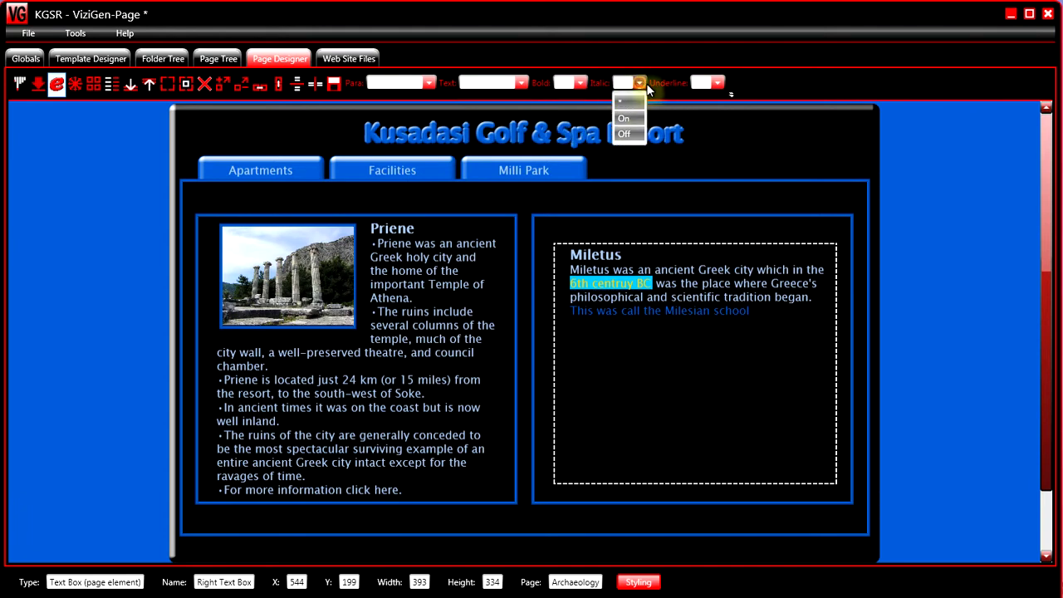
click(714, 85)
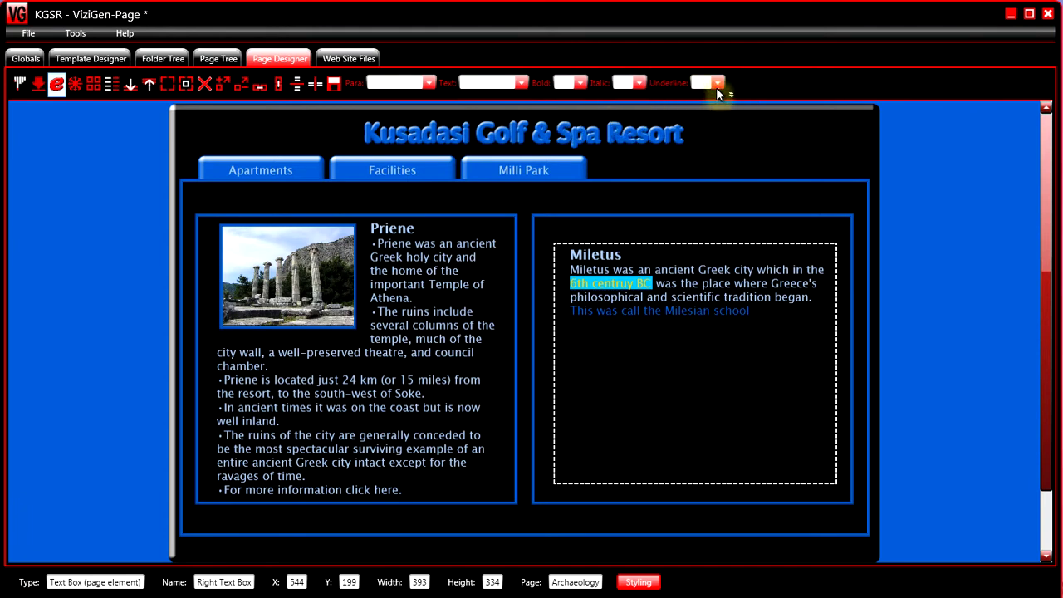
click(717, 88)
click(638, 82)
click(639, 84)
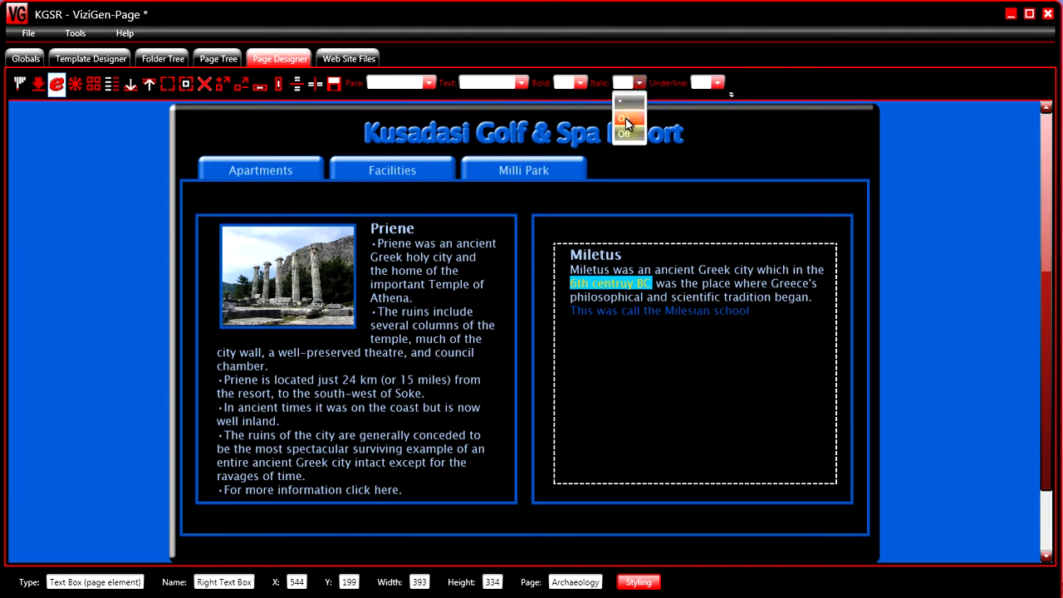
click(627, 122)
click(731, 278)
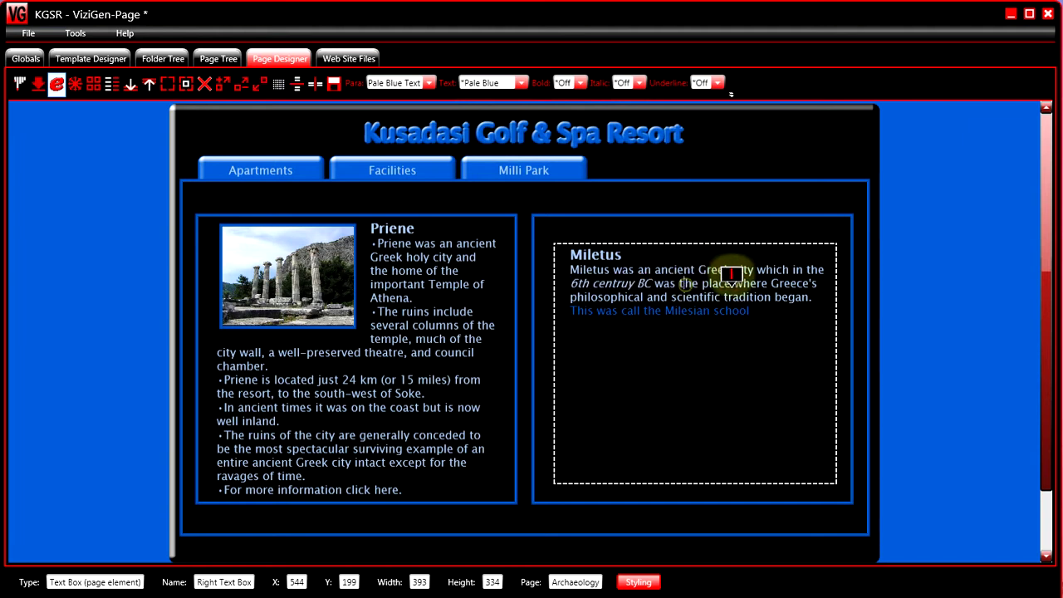
Reset the italic setting of just "6th centruy" to the paragraph's default (*), leaving out "BC".
click(572, 274)
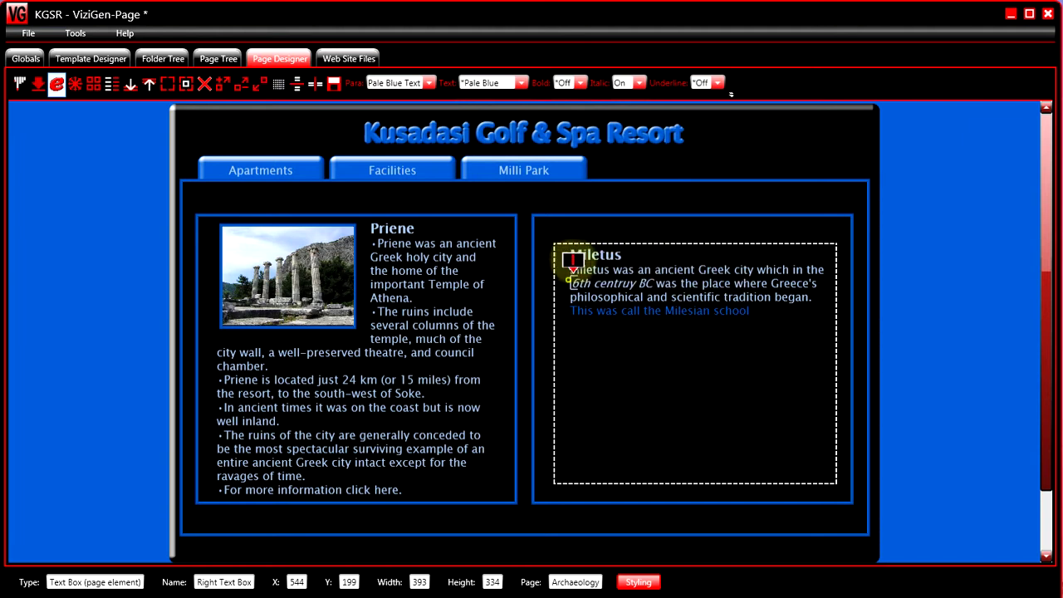
drag(572, 274, 635, 274)
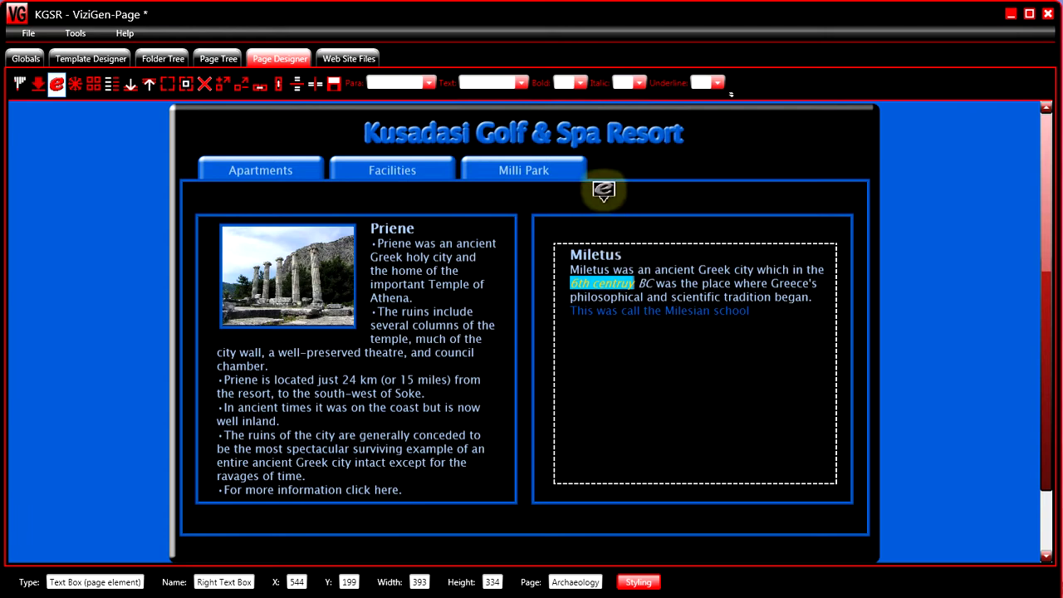
click(640, 85)
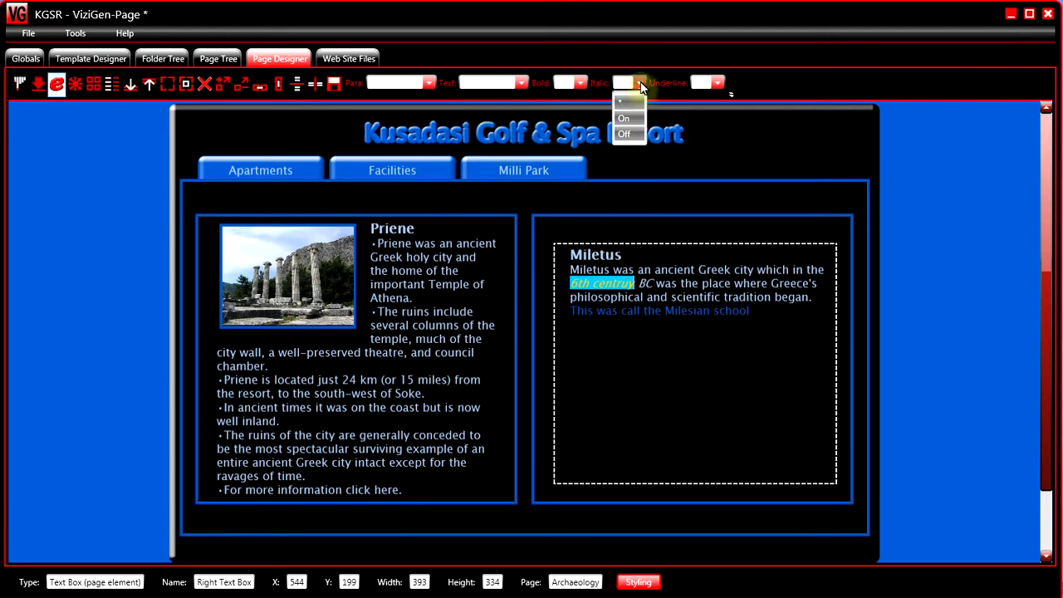
click(631, 93)
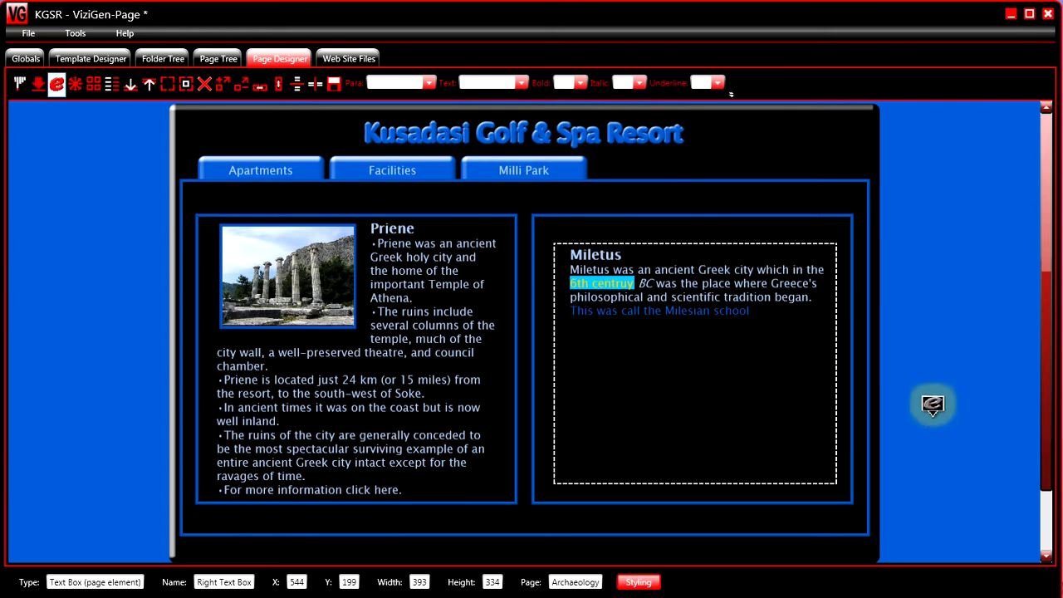
Magnify the end of "centruy" and insert "ABCDX" in italics directly after it.
click(633, 267)
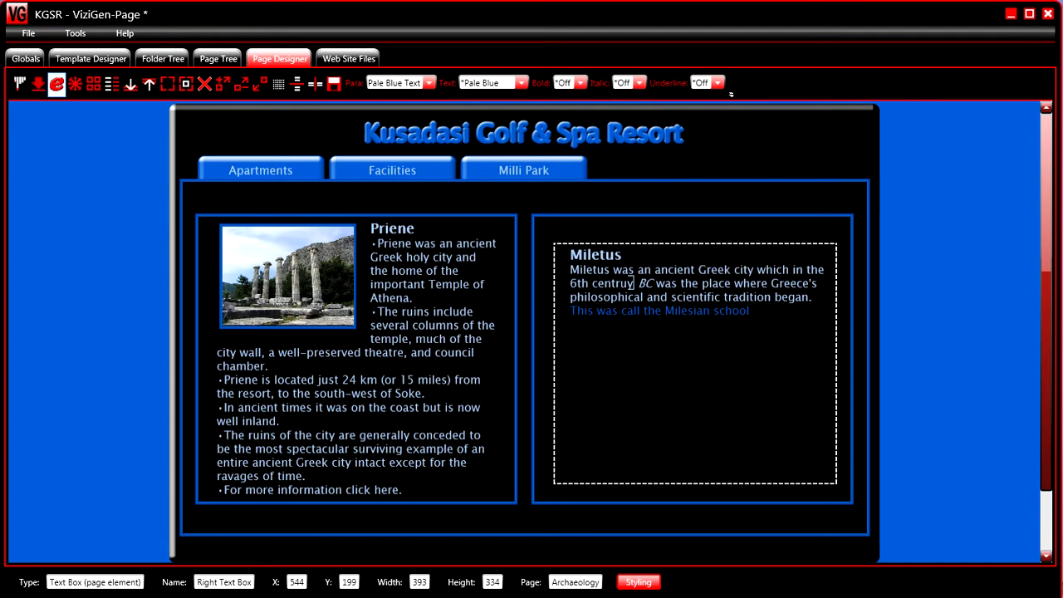
key(super+plus)
drag(983, 168, 632, 270)
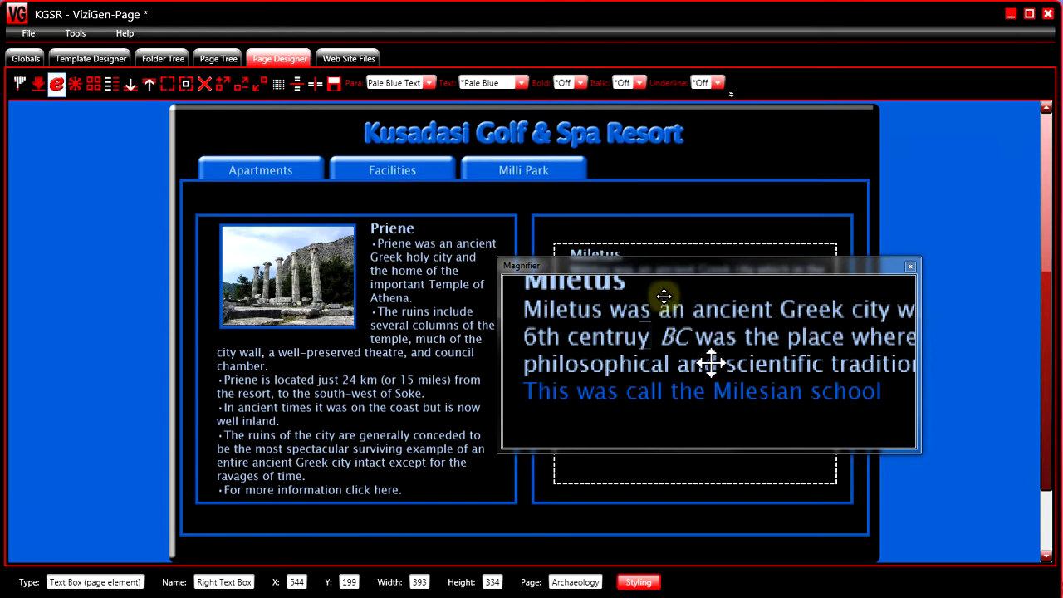
key(ctrl+i)
text(A)
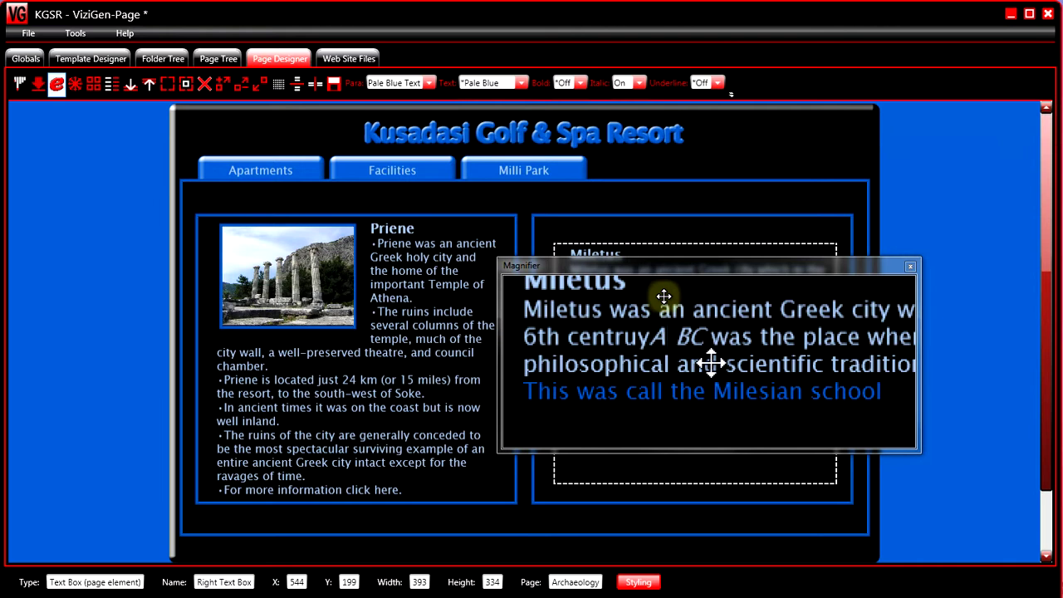
text(BCDX)
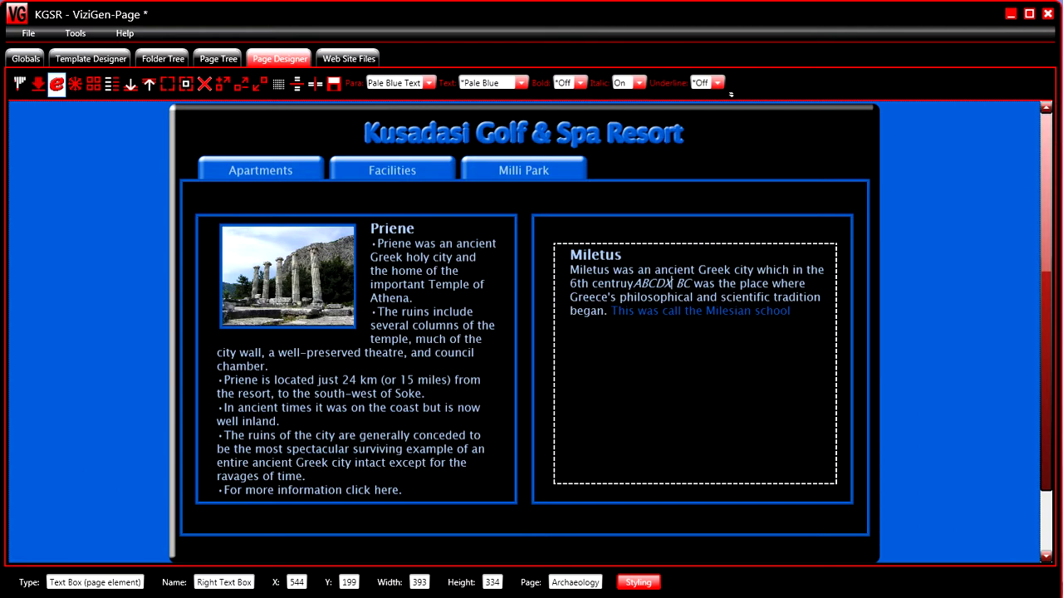
Insert a bullet character from the Common on-screen keyboard at the start of the Miletus body paragraph.
click(572, 264)
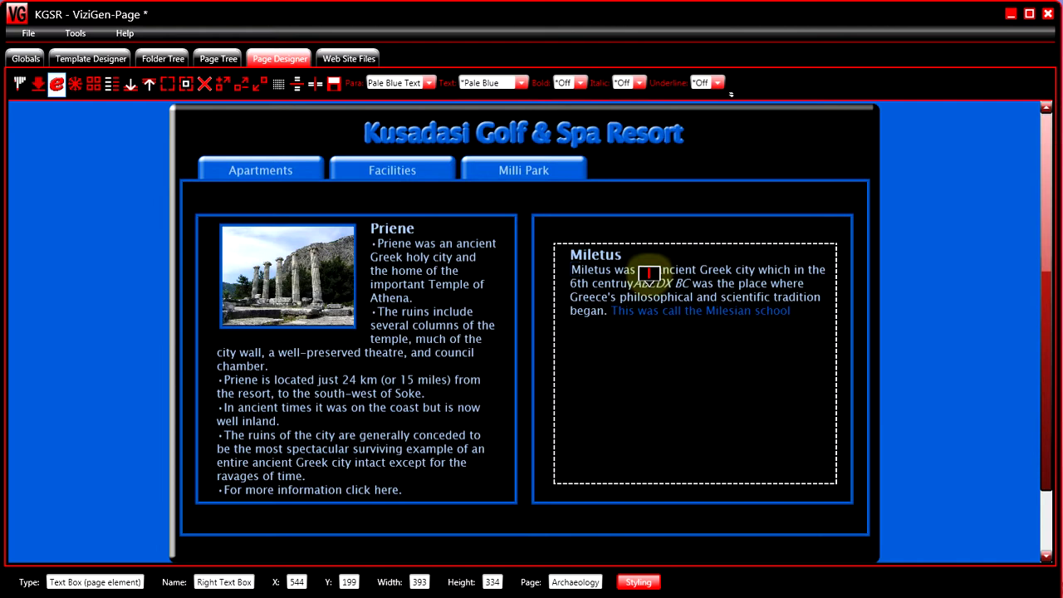
click(279, 86)
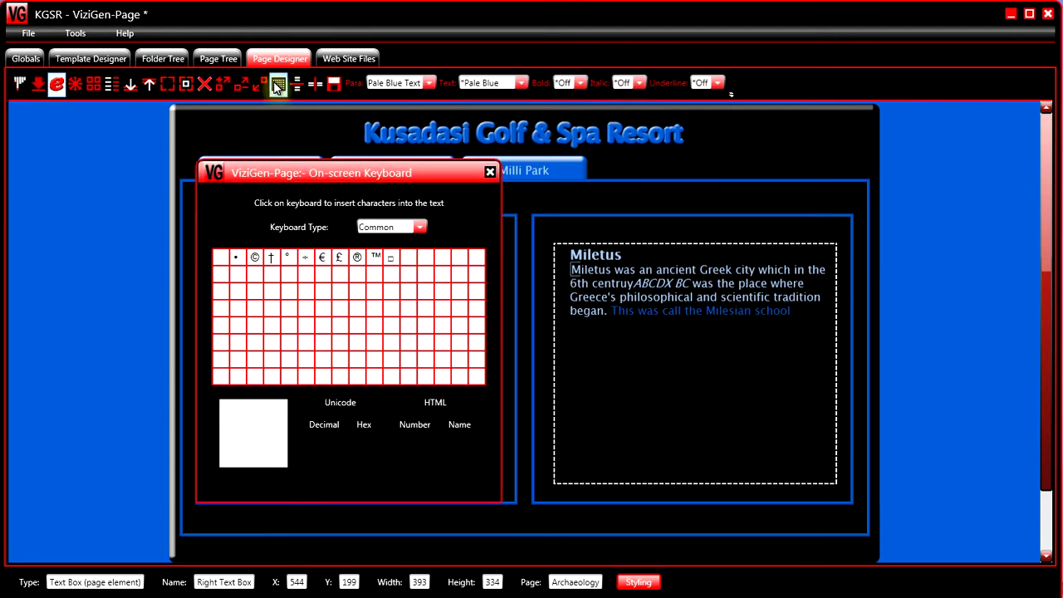
drag(338, 171, 867, 135)
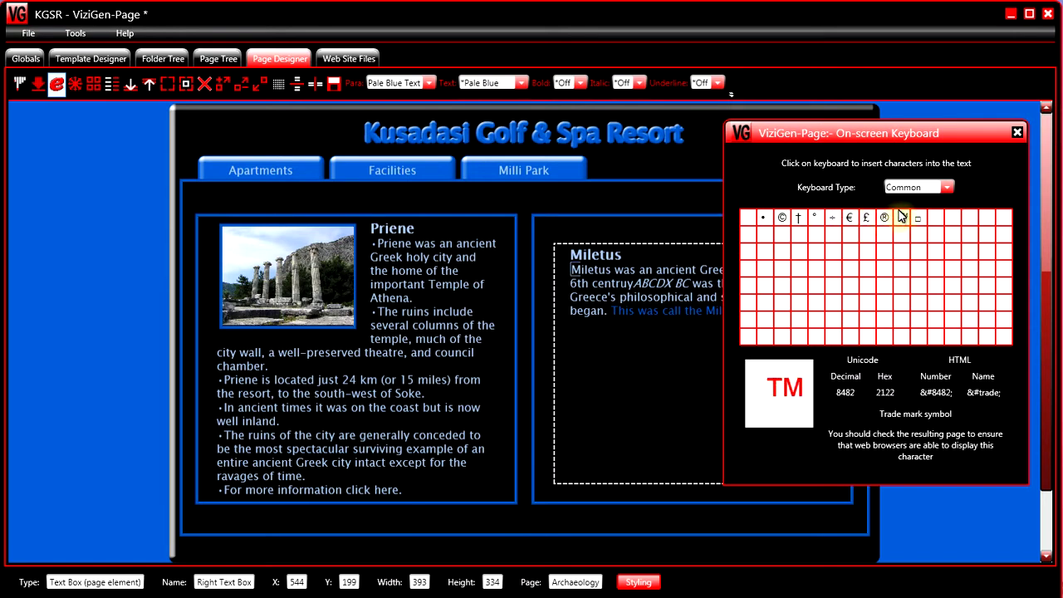
click(763, 221)
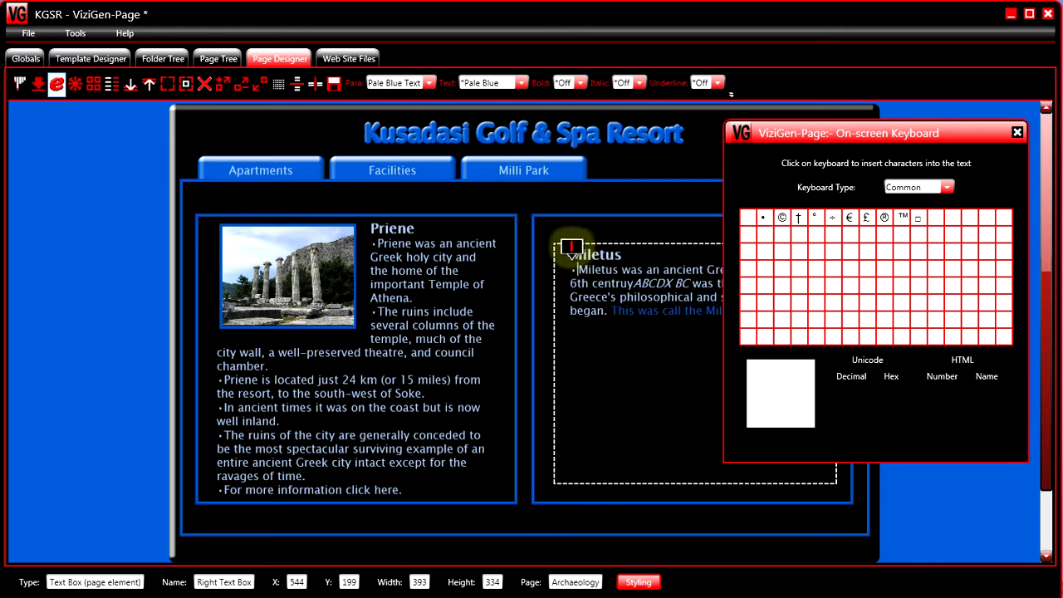
Examine the General Characters, Greek Symbols, Turkish and Arrow Keys sets of the on-screen keyboard, and close it.
click(947, 189)
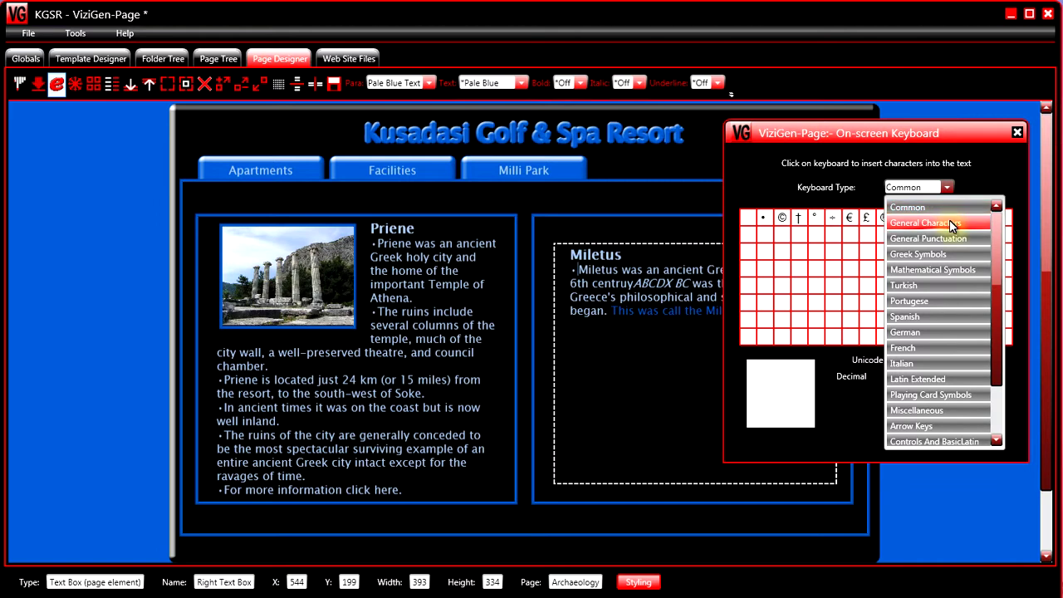
click(952, 225)
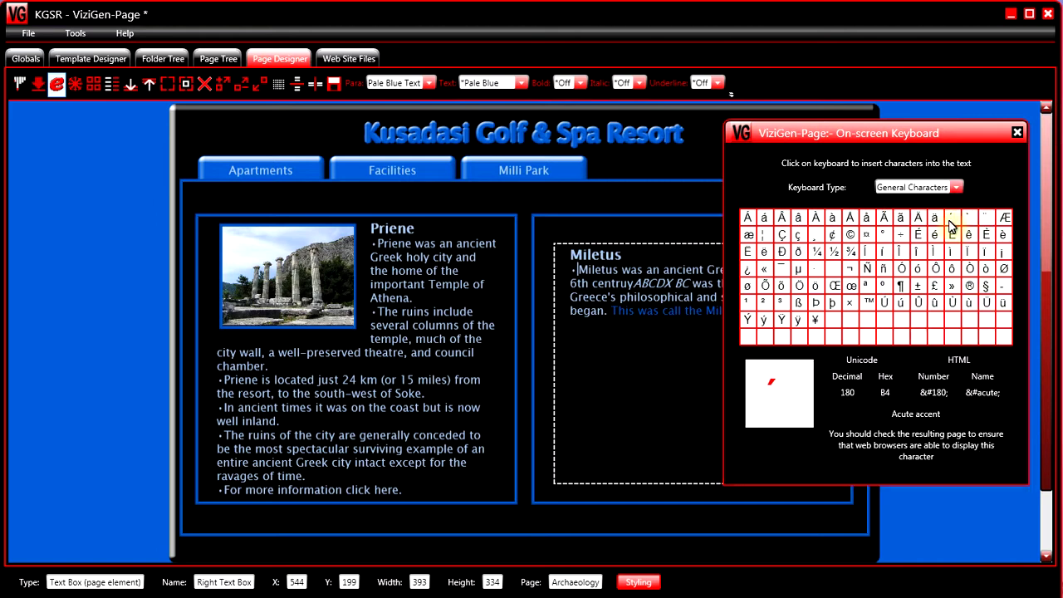
click(957, 188)
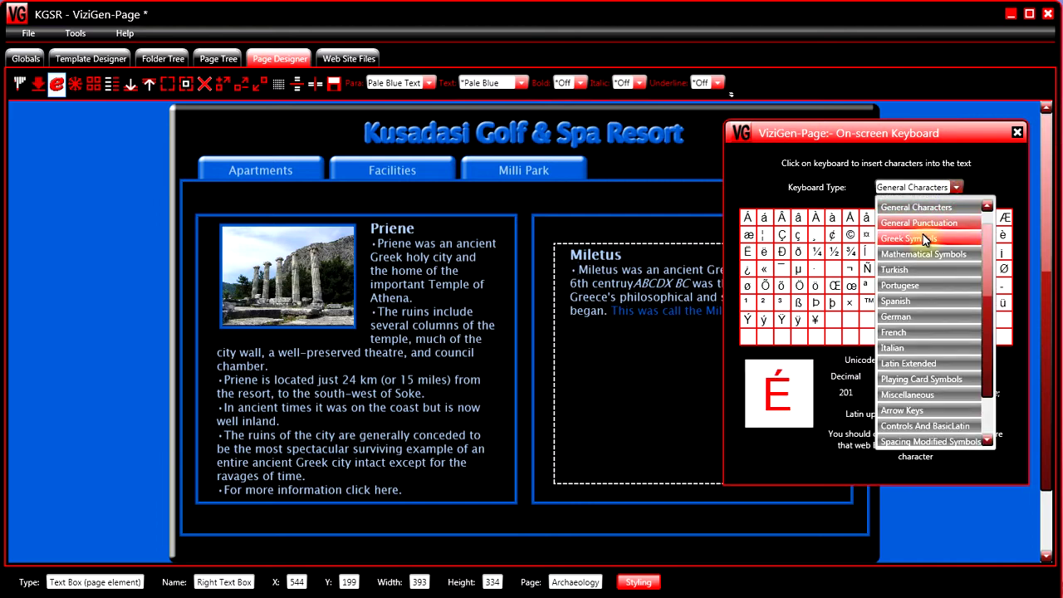
click(923, 235)
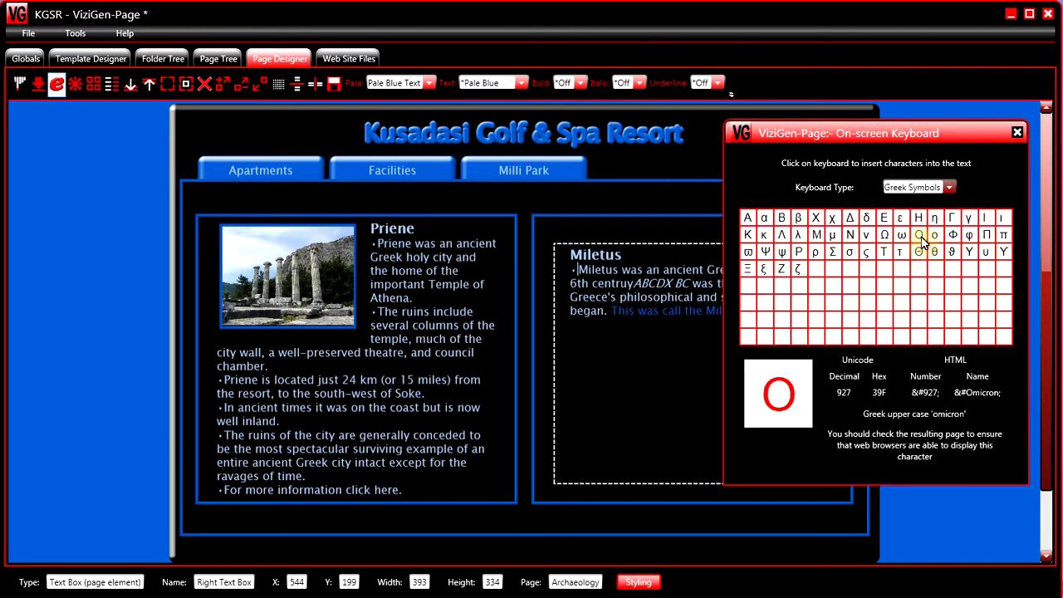
click(949, 188)
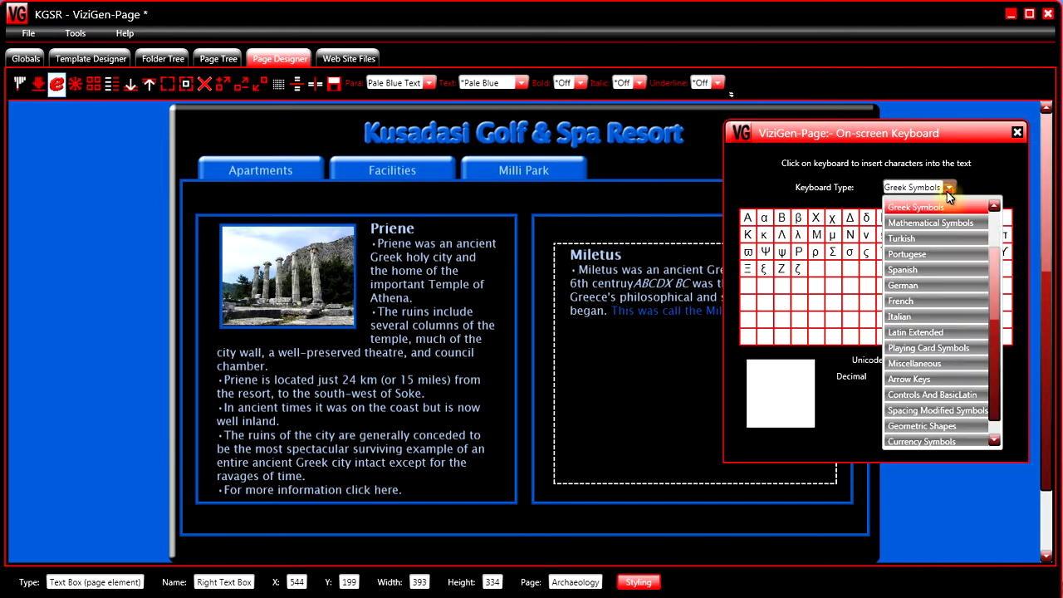
click(905, 239)
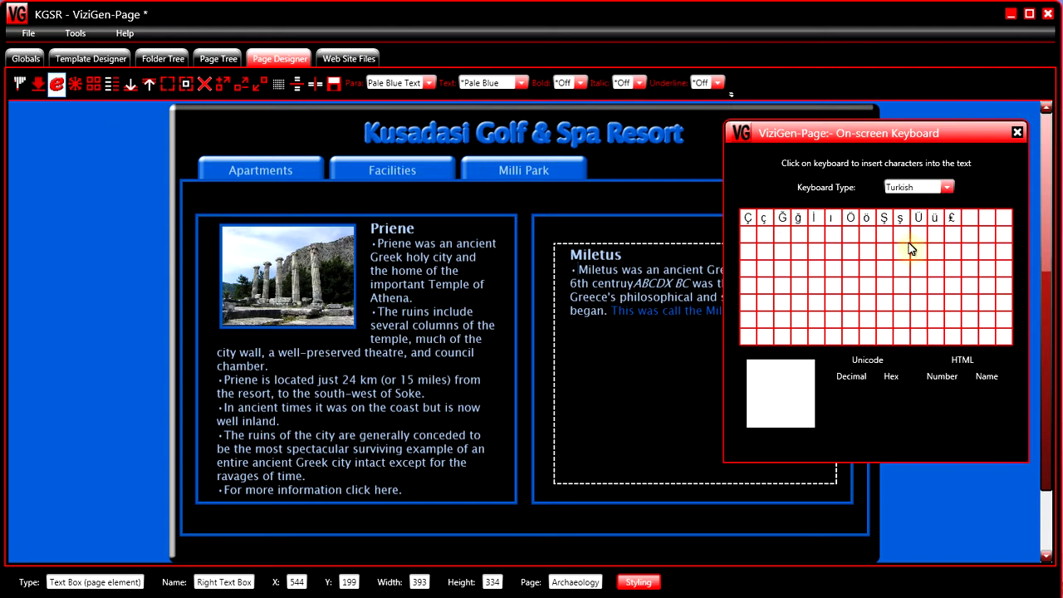
click(945, 189)
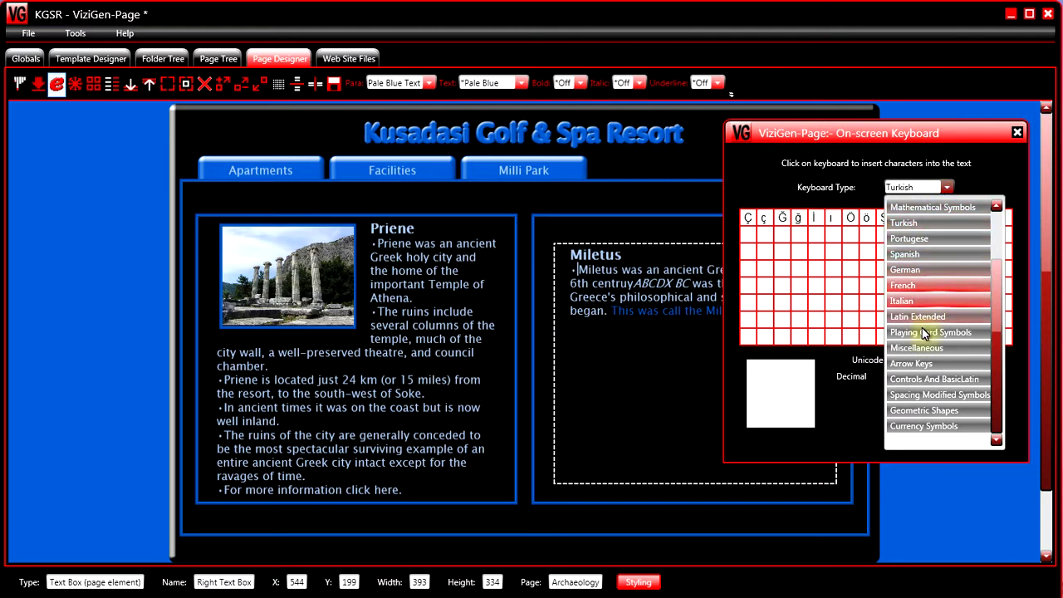
click(918, 362)
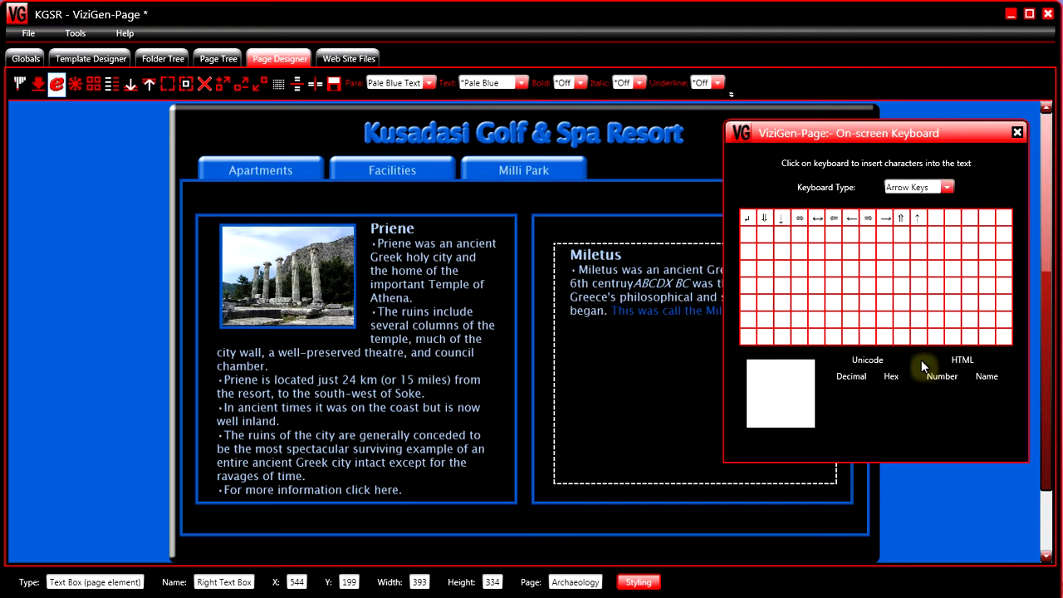
click(946, 188)
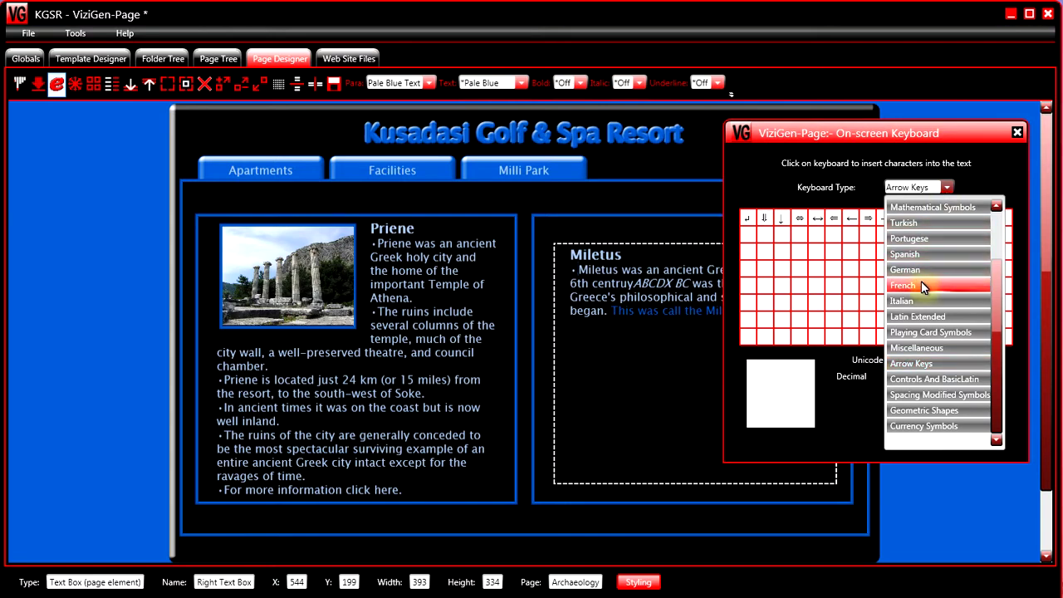
click(947, 190)
click(945, 187)
scroll(918, 349, up, 3)
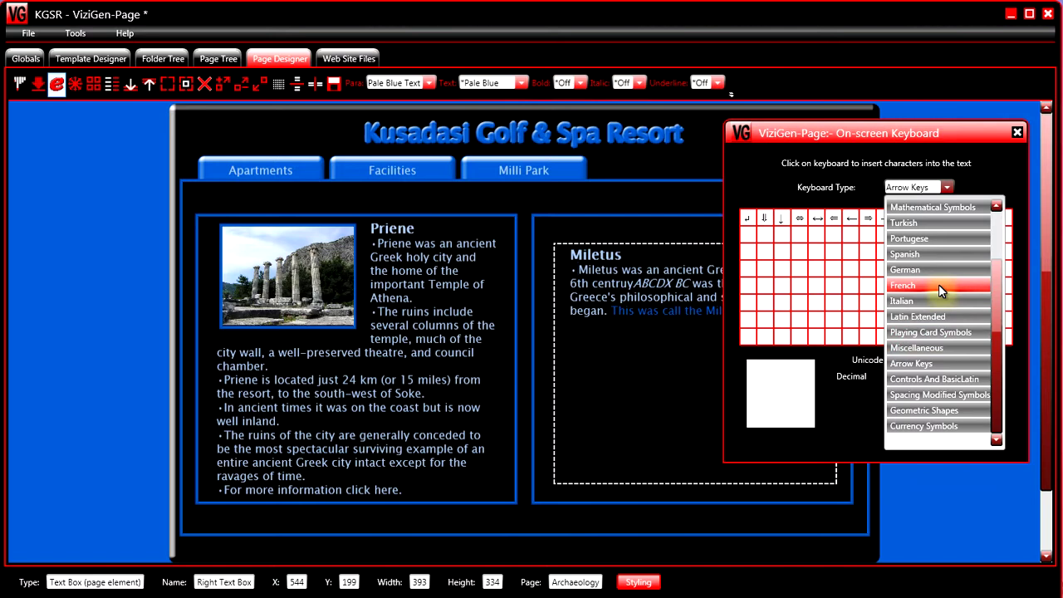
click(1016, 134)
click(1017, 133)
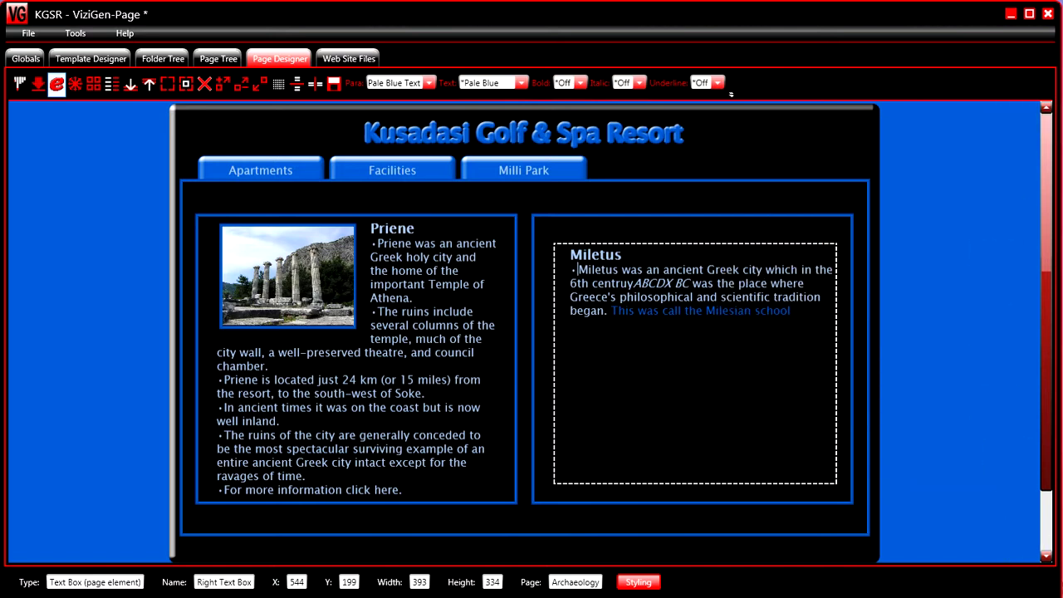